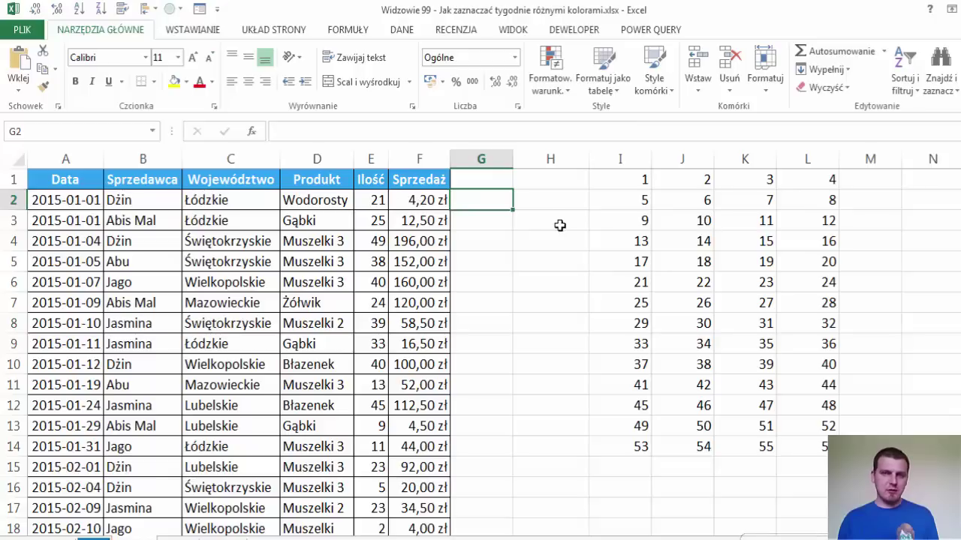
Review the week-list grid by selecting columns I1:I14, J1:J14, K1:K14 and L1:L14
{"action": "left_click", "coordinate": [635, 180]}
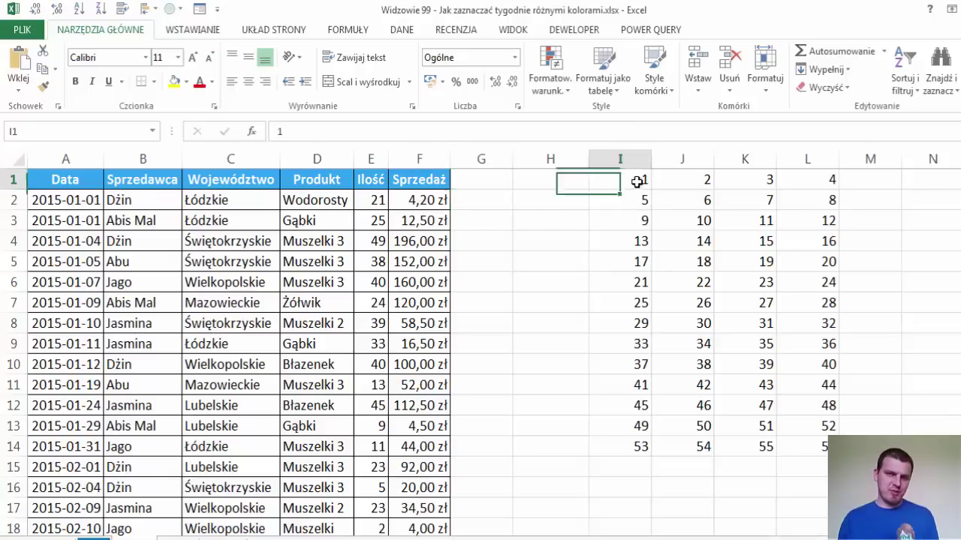
{"action": "left_click", "coordinate": [635, 196]}
{"action": "left_click_drag", "start_coordinate": [631, 180], "coordinate": [643, 446]}
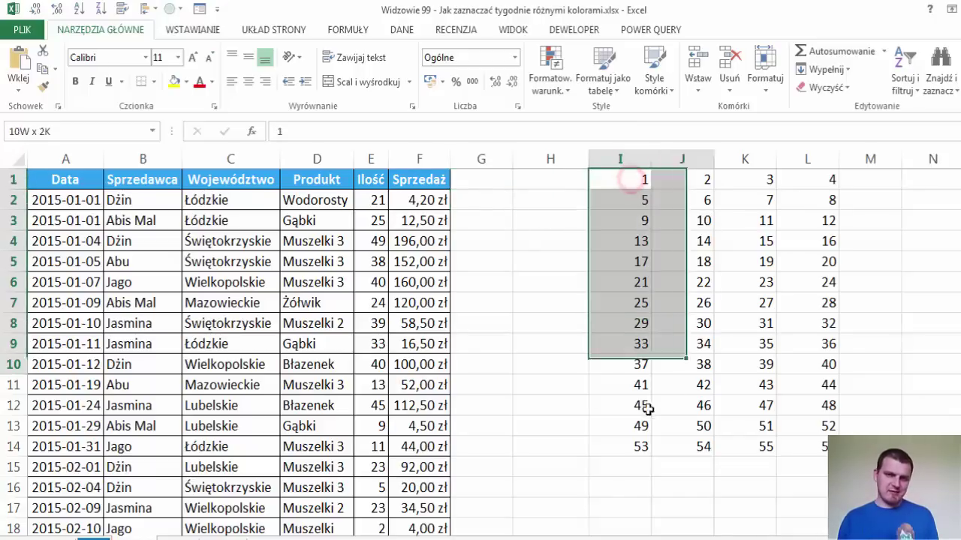
{"action": "left_click_drag", "start_coordinate": [700, 182], "coordinate": [701, 446]}
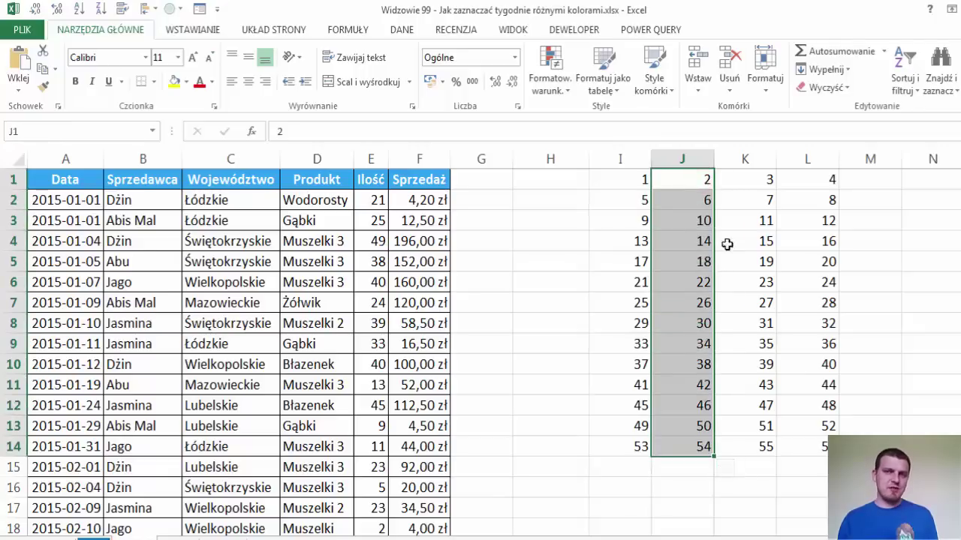
{"action": "left_click_drag", "start_coordinate": [753, 180], "coordinate": [762, 446]}
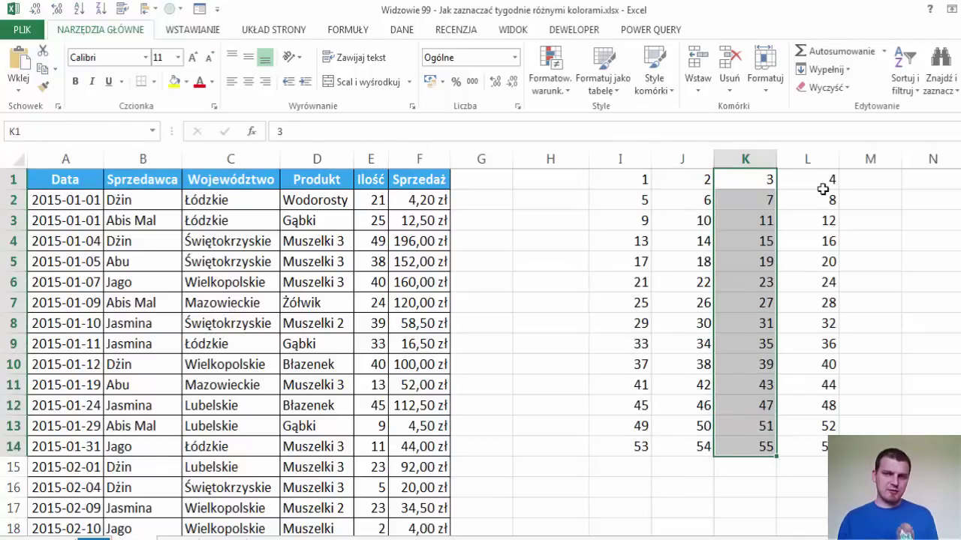
{"action": "left_click_drag", "start_coordinate": [822, 188], "coordinate": [820, 435]}
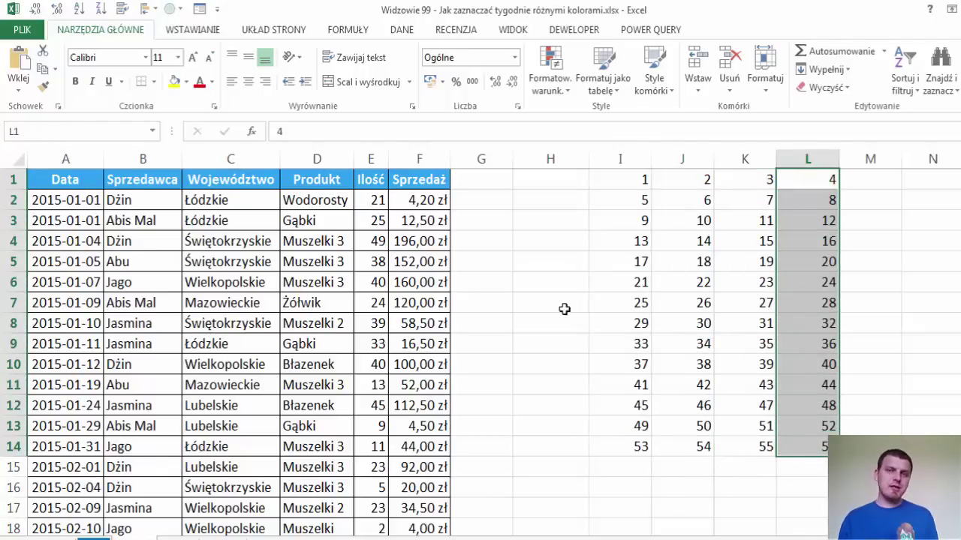
Enter =NUM.TYG($A2;2) in G2 so it returns the Monday-based week number 1
{"action": "left_click", "coordinate": [496, 199]}
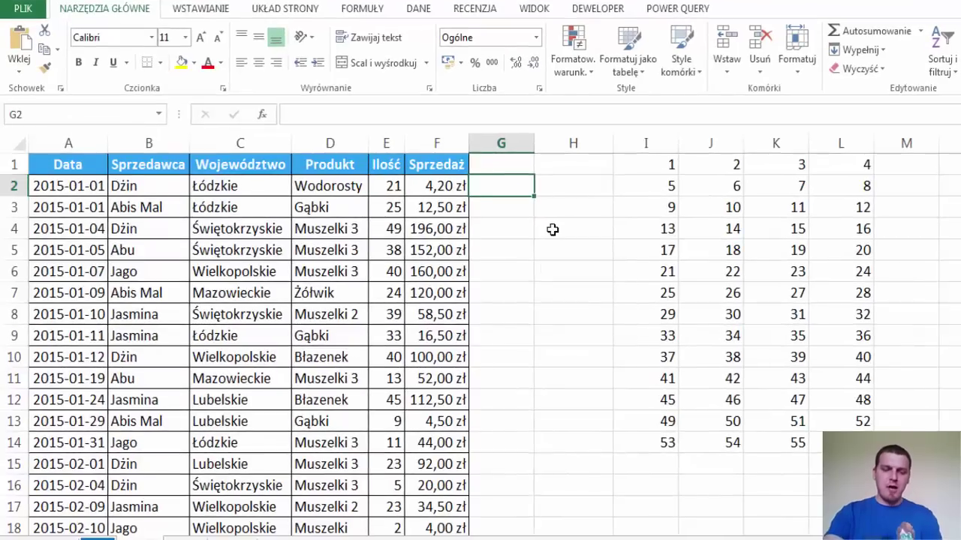
{"action": "type", "text": "=n"}
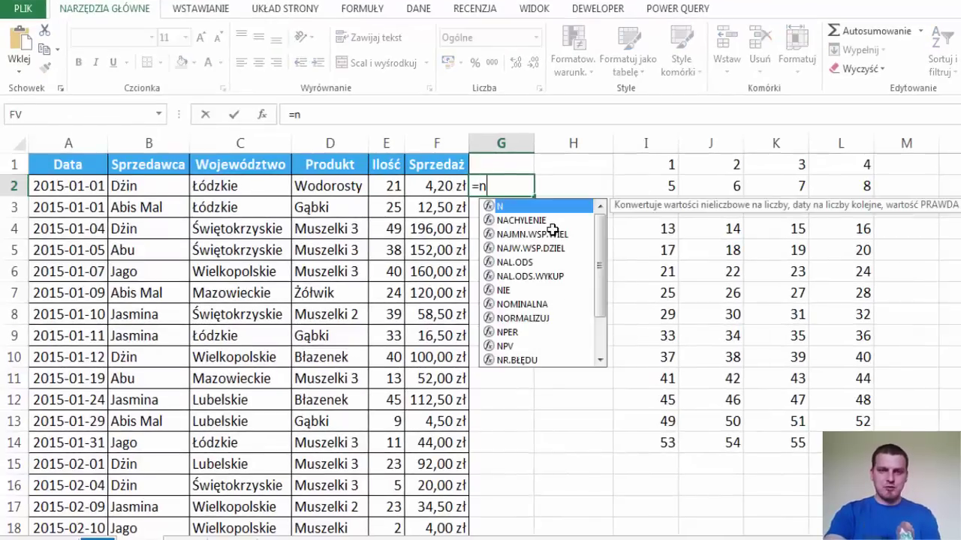
{"action": "type", "text": "um"}
{"action": "key", "text": "Tab"}
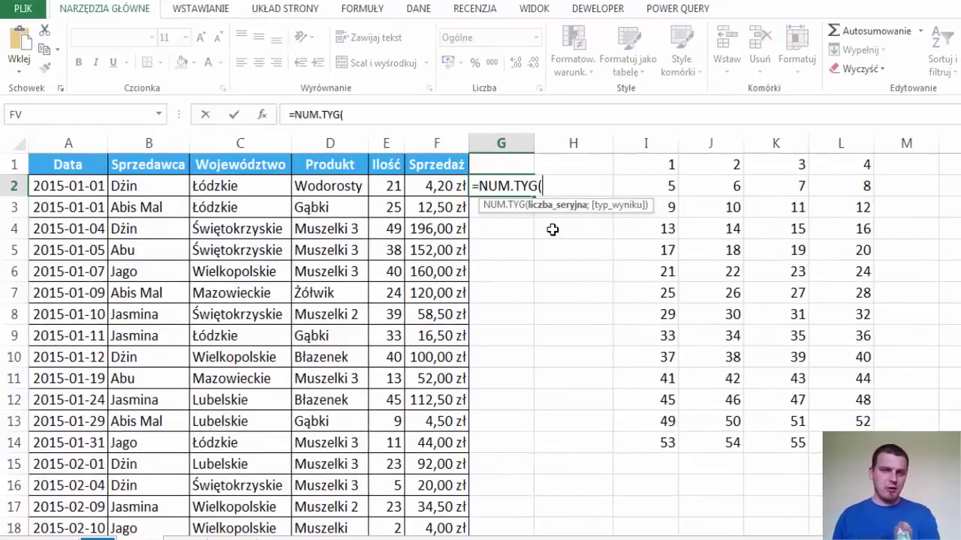
{"action": "left_click", "coordinate": [66, 188]}
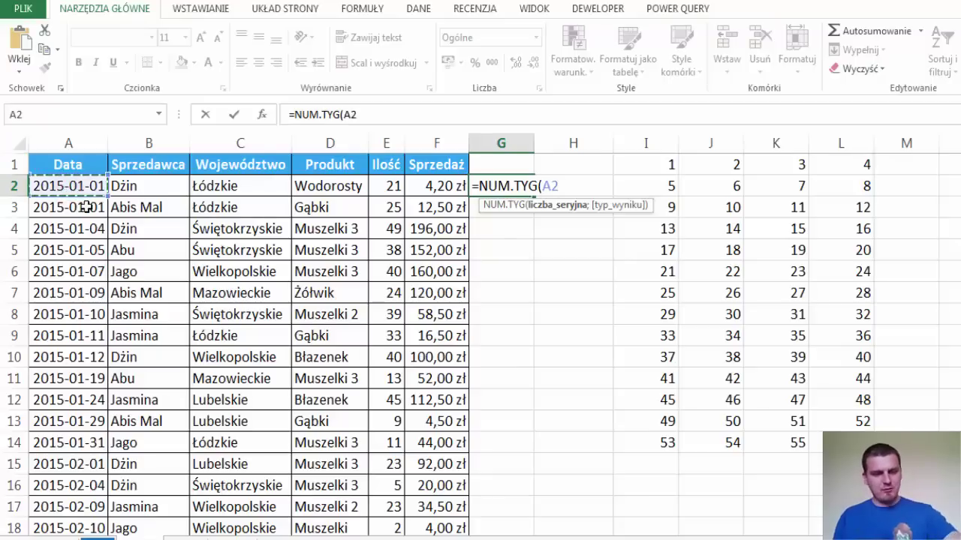
{"action": "mouse_move", "coordinate": [87, 199]}
{"action": "left_mouse_down"}
{"action": "mouse_move", "coordinate": [79, 387]}
{"action": "mouse_move", "coordinate": [101, 371]}
{"action": "left_mouse_up"}
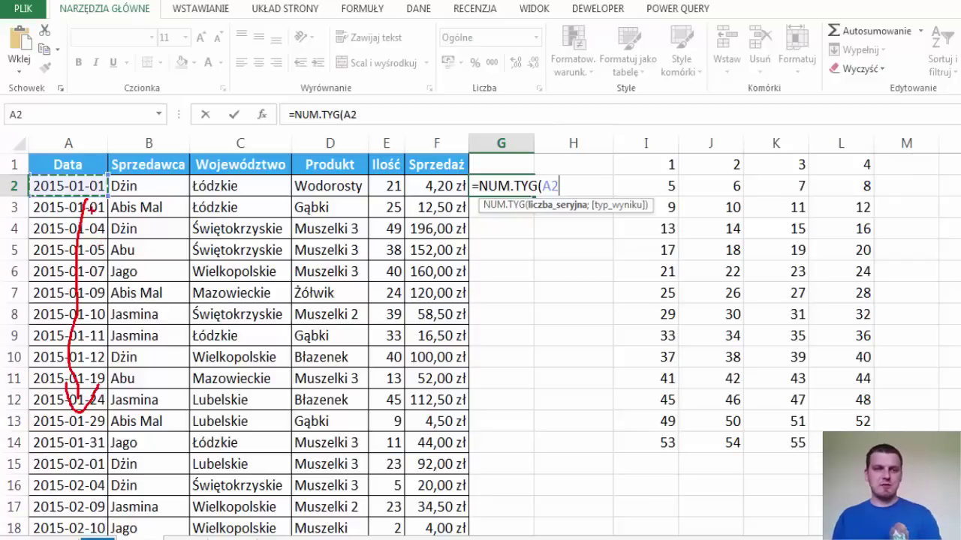
{"action": "key", "text": "Escape"}
{"action": "key", "text": "F4"}
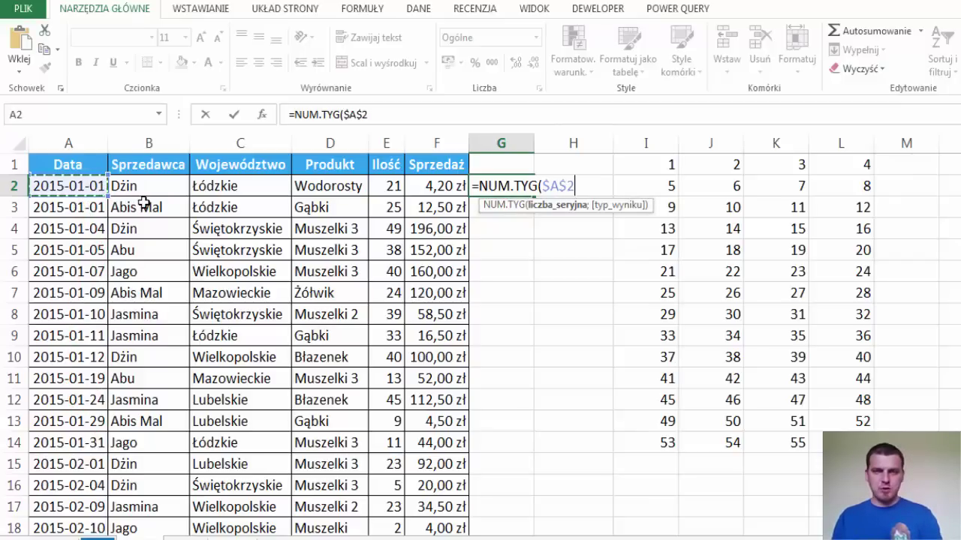
{"action": "key", "text": "F4"}
{"action": "key", "text": "F4"}
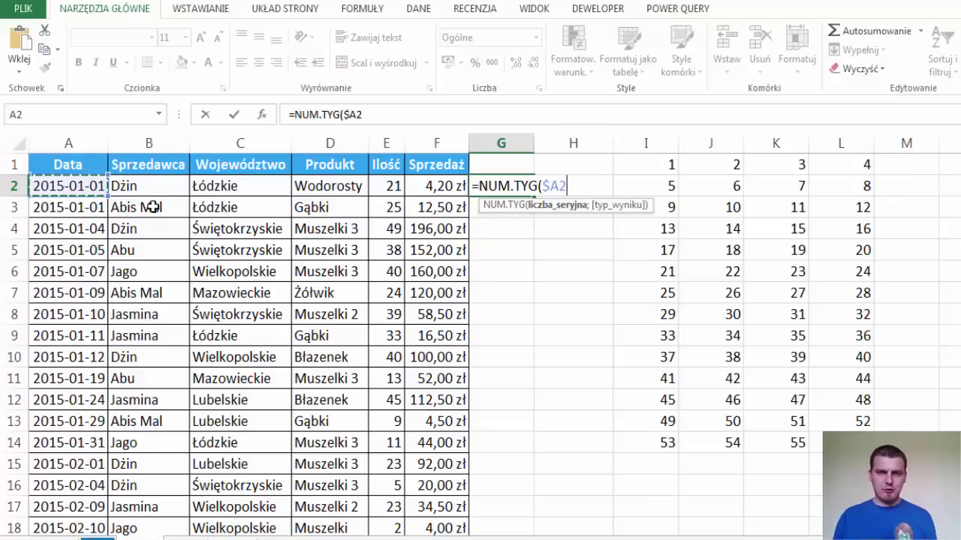
{"action": "type", "text": ";2"}
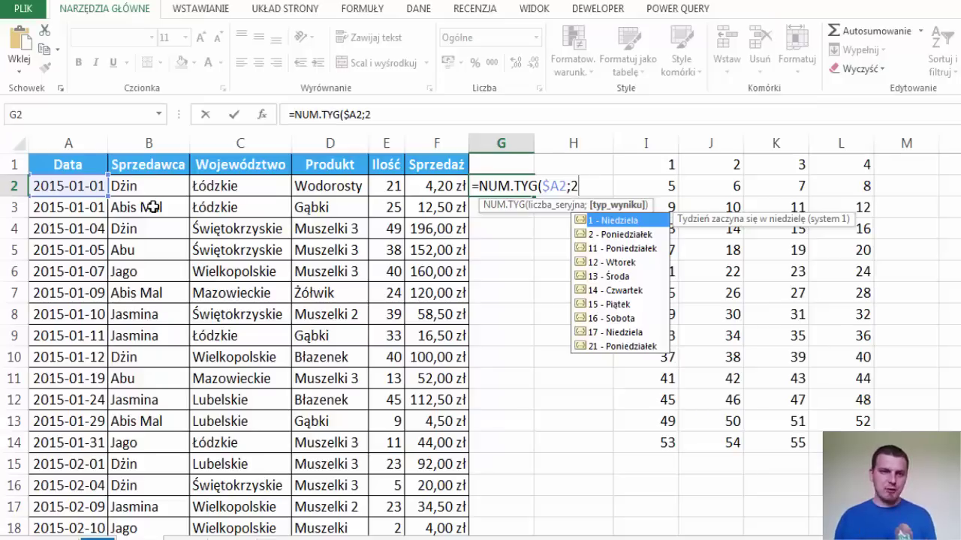
{"action": "key", "text": "Escape"}
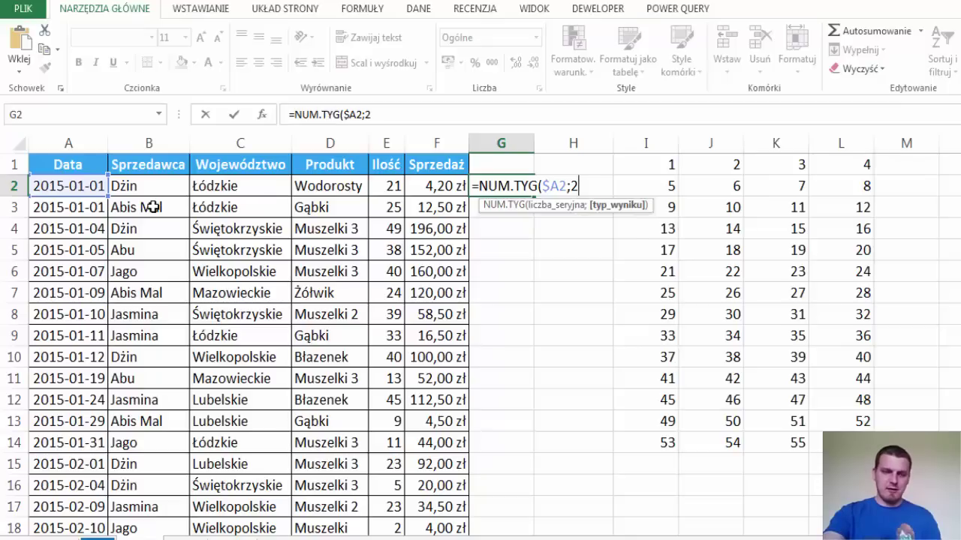
{"action": "key", "text": "ctrl+Return"}
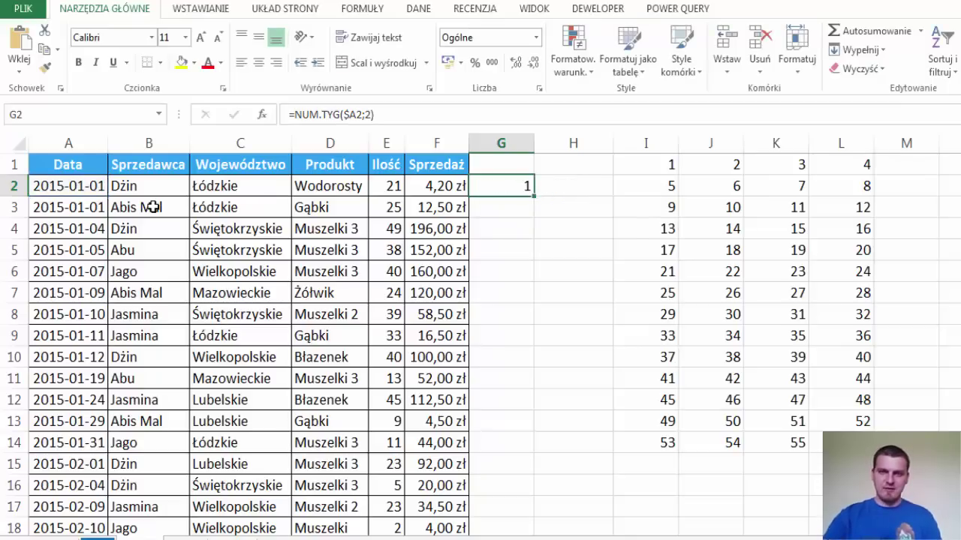
Fill the week-number formula down column G and check results such as week 48
{"action": "double_click", "coordinate": [533, 196]}
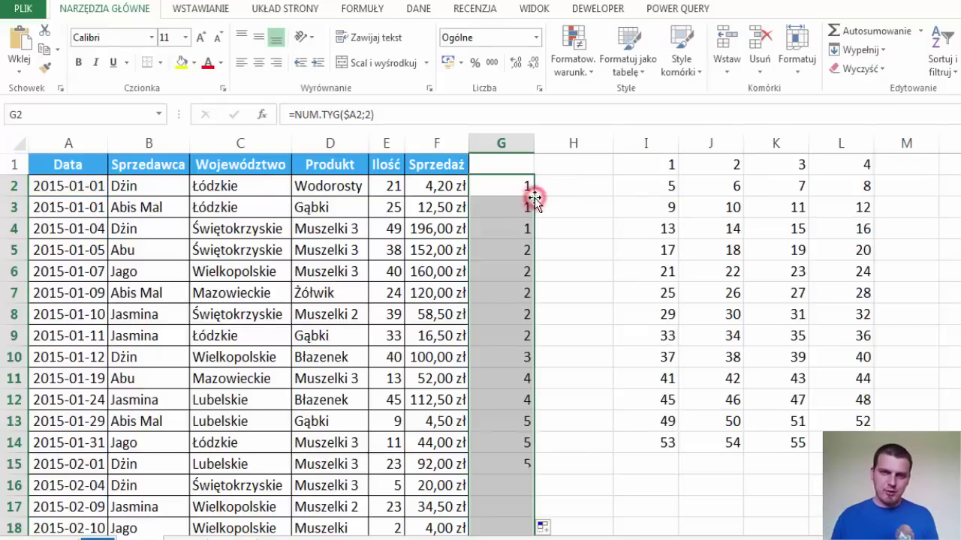
{"action": "scroll", "coordinate": [514, 305], "scroll_direction": "down", "scroll_amount": 5}
{"action": "scroll", "coordinate": [509, 296], "scroll_direction": "down", "scroll_amount": 11}
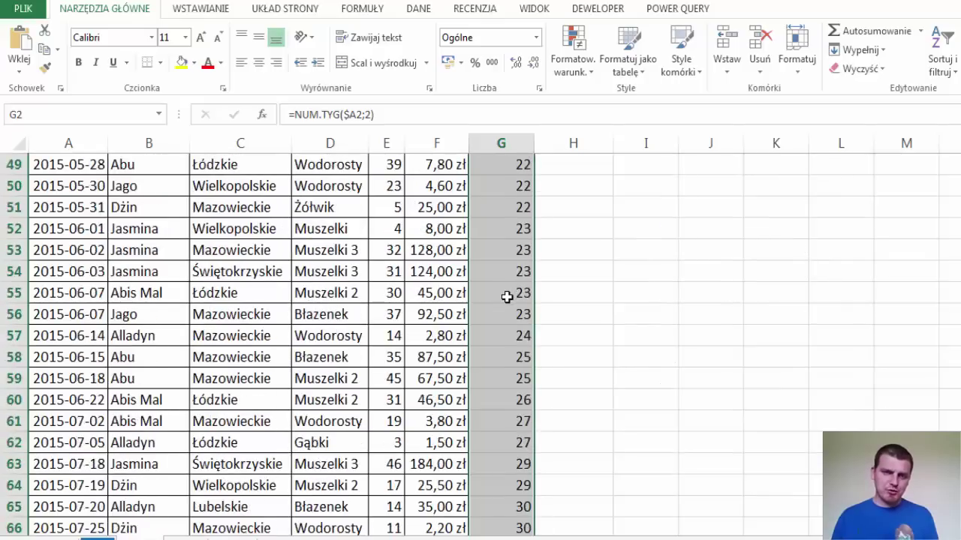
{"action": "scroll", "coordinate": [509, 297], "scroll_direction": "down", "scroll_amount": 11}
{"action": "scroll", "coordinate": [507, 300], "scroll_direction": "down", "scroll_amount": 5}
{"action": "scroll", "coordinate": [497, 268], "scroll_direction": "up", "scroll_amount": 7}
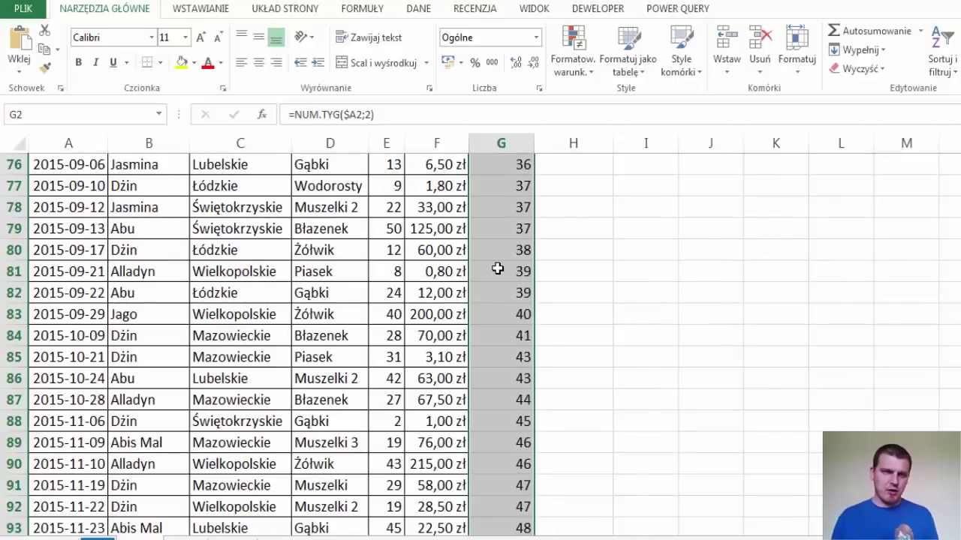
{"action": "scroll", "coordinate": [498, 271], "scroll_direction": "down", "scroll_amount": 5}
{"action": "scroll", "coordinate": [487, 335], "scroll_direction": "up", "scroll_amount": 8}
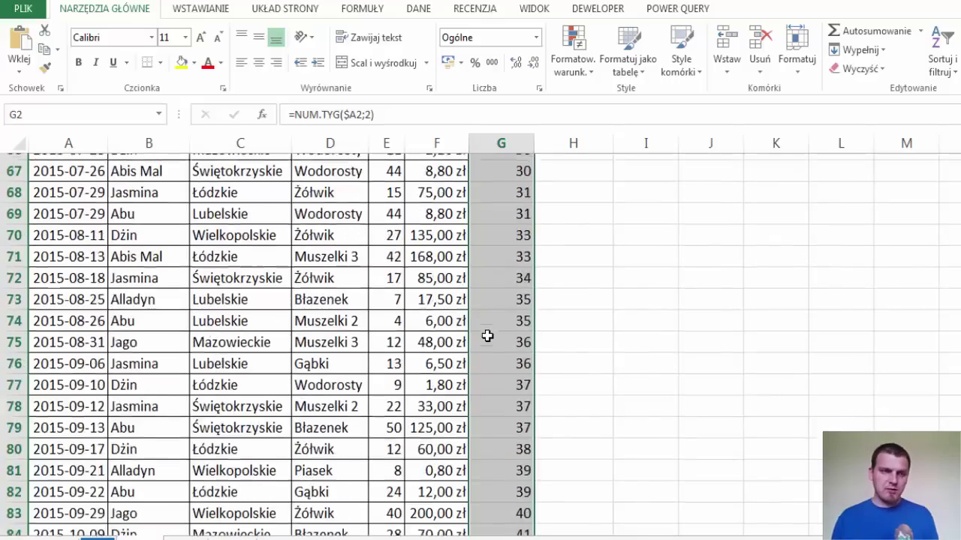
{"action": "scroll", "coordinate": [487, 336], "scroll_direction": "up", "scroll_amount": 11}
{"action": "scroll", "coordinate": [487, 336], "scroll_direction": "up", "scroll_amount": 11}
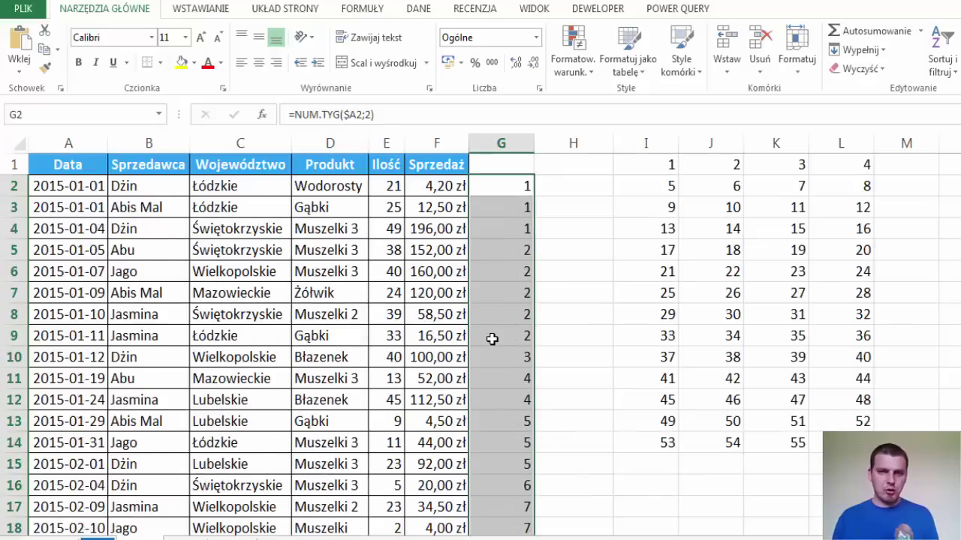
Reselect the week list I1:I14, then start editing the formula in G2
{"action": "left_click", "coordinate": [504, 187]}
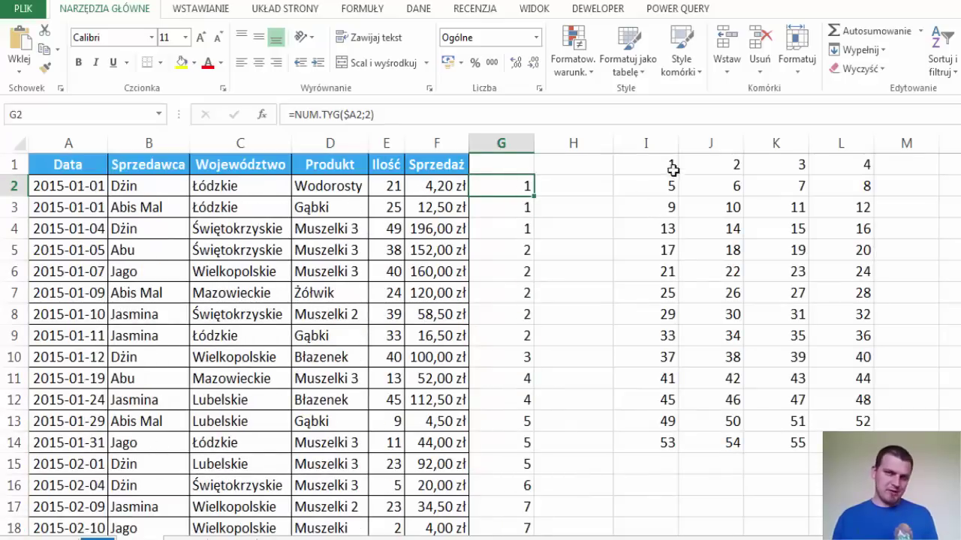
{"action": "left_click_drag", "start_coordinate": [670, 166], "coordinate": [671, 441]}
{"action": "left_click", "coordinate": [492, 185]}
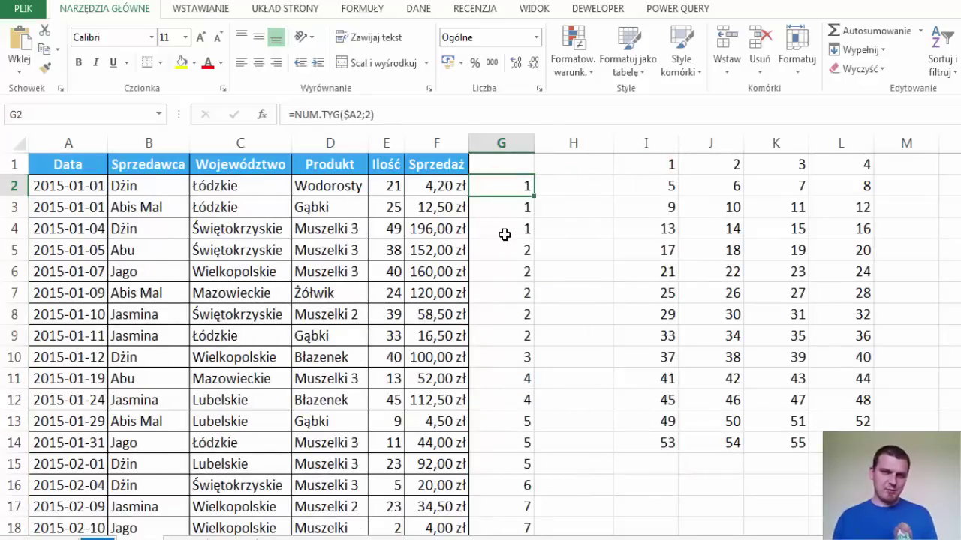
{"action": "key", "text": "F2"}
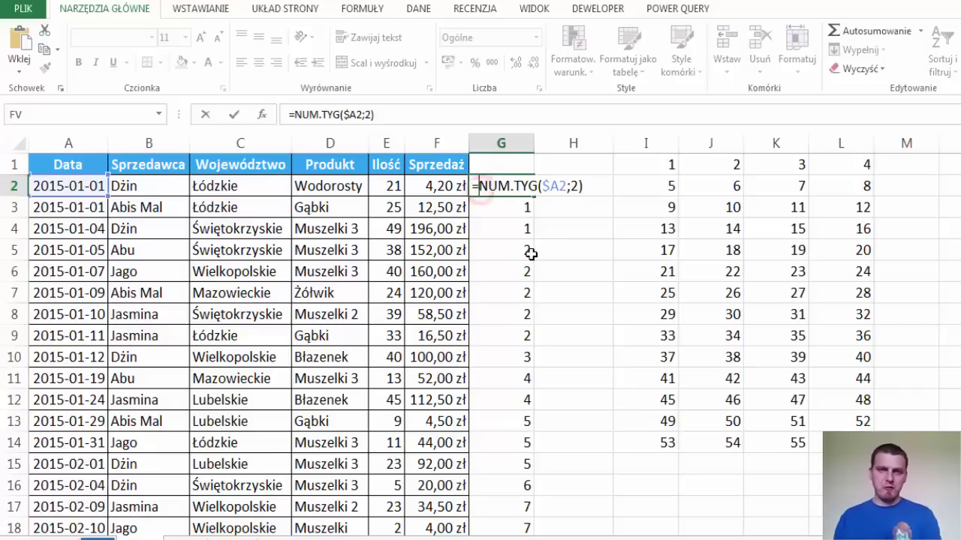
Wrap G2's week number in PODAJ.POZYCJĘ against $I$1:$I$14 for an exact match, then fill it down column G
{"action": "type", "text": "pod"}
{"action": "key", "text": "Tab"}
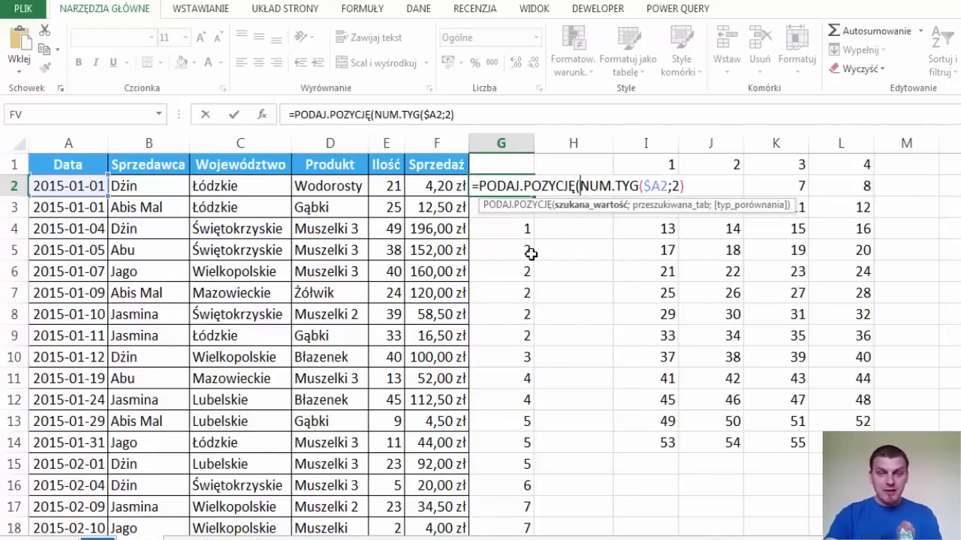
{"action": "left_click", "coordinate": [594, 207]}
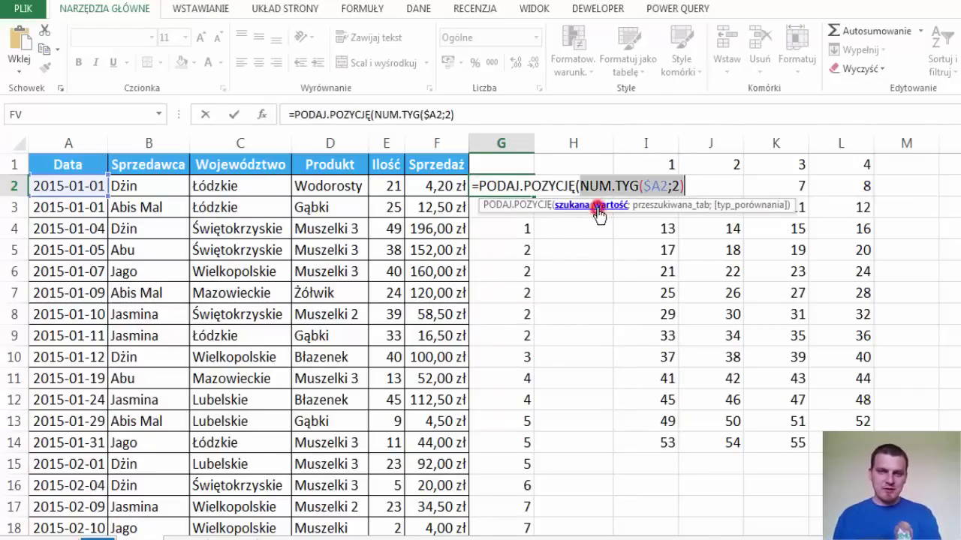
{"action": "left_click", "coordinate": [686, 182]}
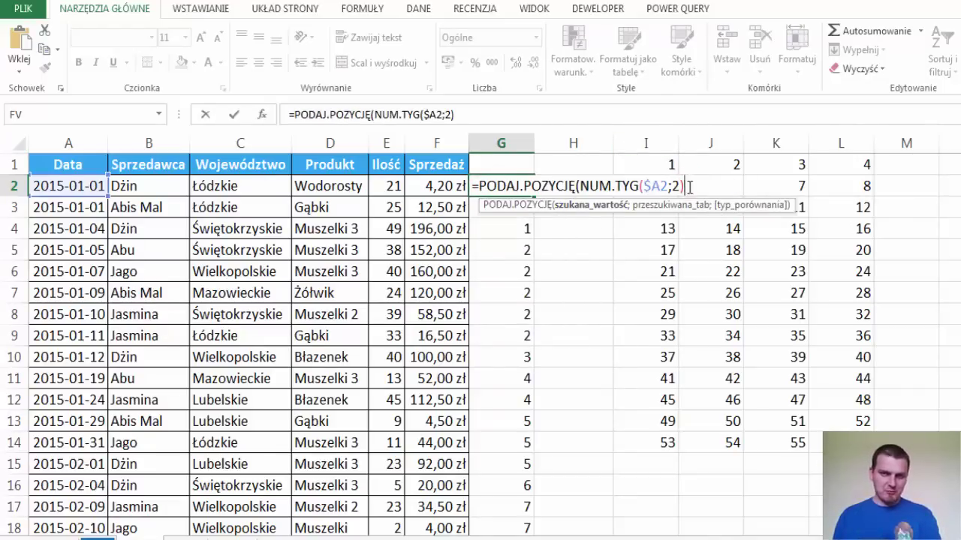
{"action": "type", "text": ";"}
{"action": "left_click_drag", "start_coordinate": [650, 443], "coordinate": [642, 152]}
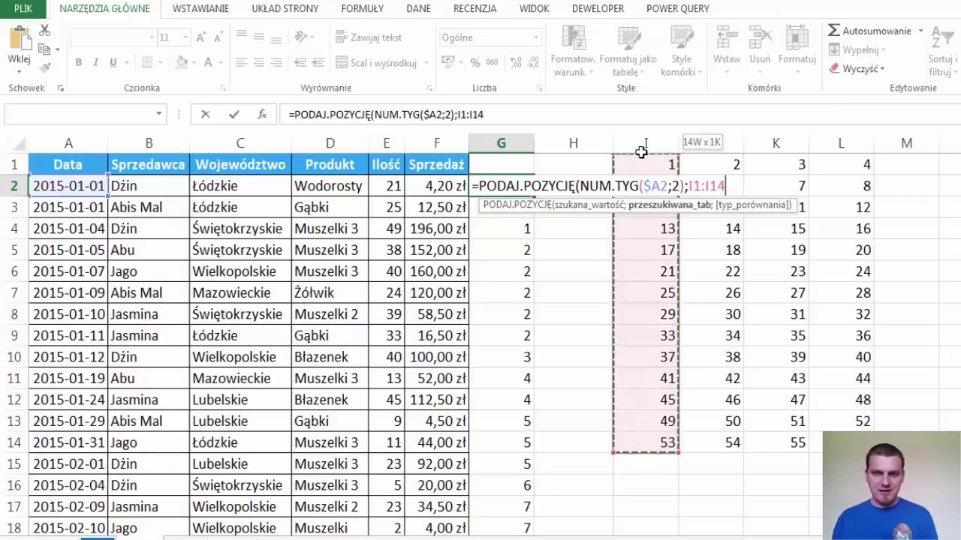
{"action": "key", "text": "F4"}
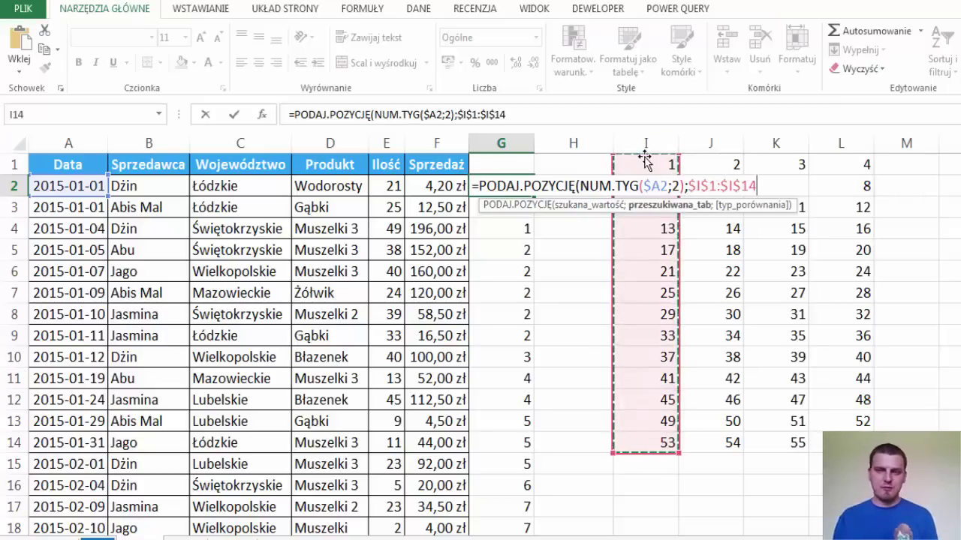
{"action": "type", "text": ";2"}
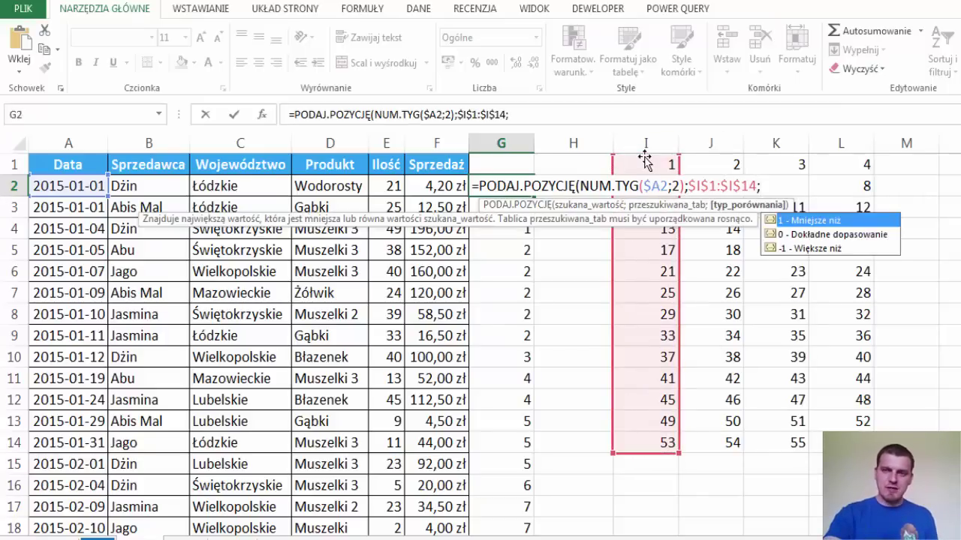
{"action": "type", "text": ")"}
{"action": "key", "text": "ctrl+Return"}
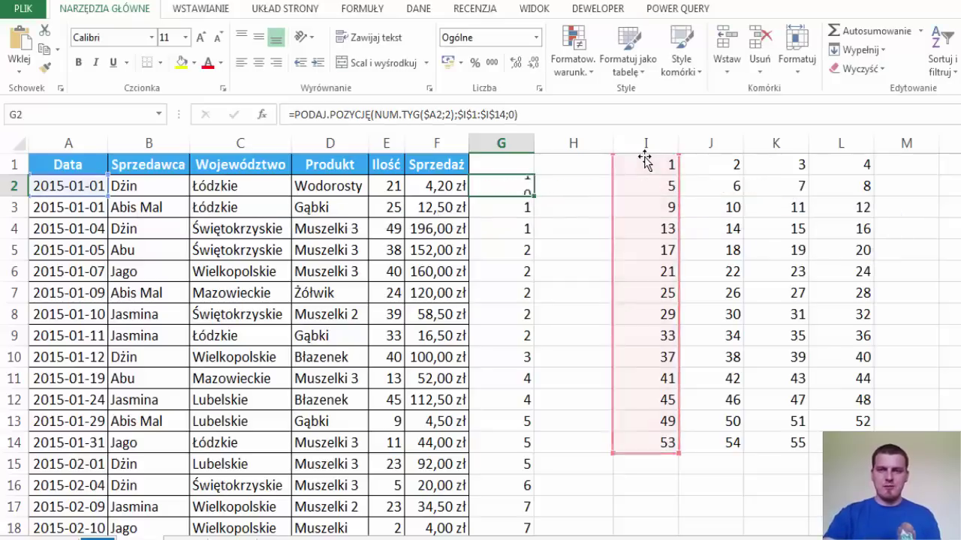
{"action": "double_click", "coordinate": [534, 194]}
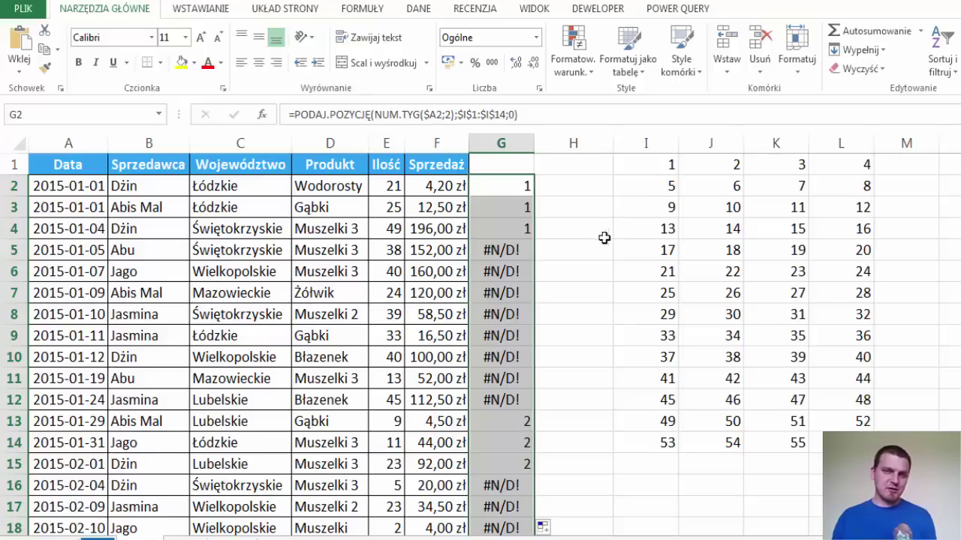
{"action": "scroll", "coordinate": [537, 317], "scroll_direction": "down", "scroll_amount": 5}
{"action": "scroll", "coordinate": [561, 315], "scroll_direction": "up", "scroll_amount": 5}
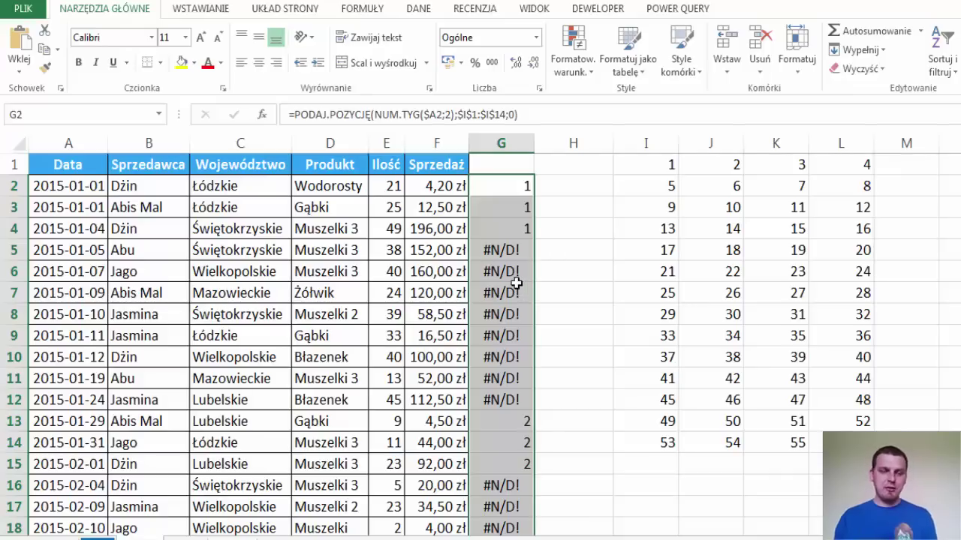
{"action": "double_click", "coordinate": [500, 184]}
{"action": "left_click_drag", "start_coordinate": [474, 189], "coordinate": [784, 189]}
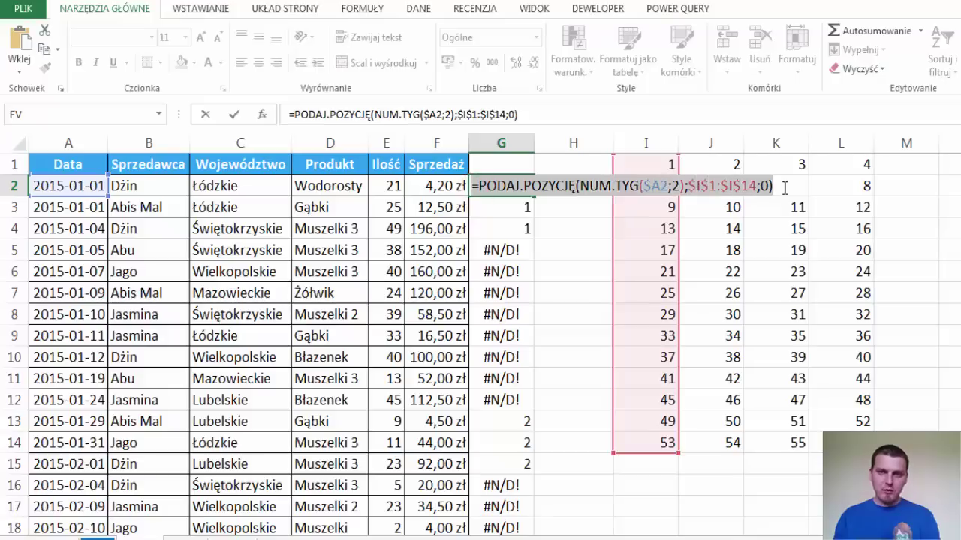
{"action": "key", "text": "Escape"}
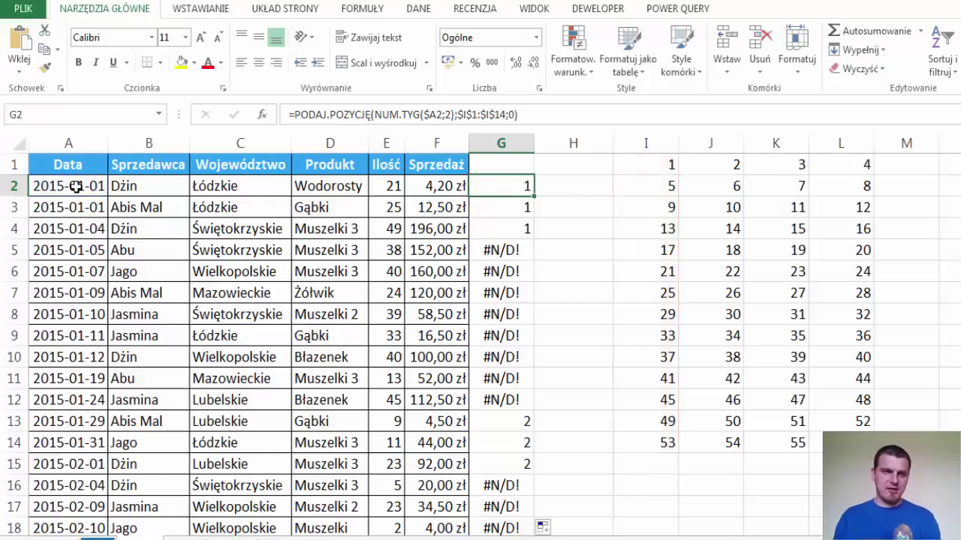
{"action": "left_click_drag", "start_coordinate": [80, 185], "coordinate": [466, 186]}
Add a formula-based conditional formatting rule with a pink fill to A2:F100
{"action": "key", "text": "ctrl+shift+Down"}
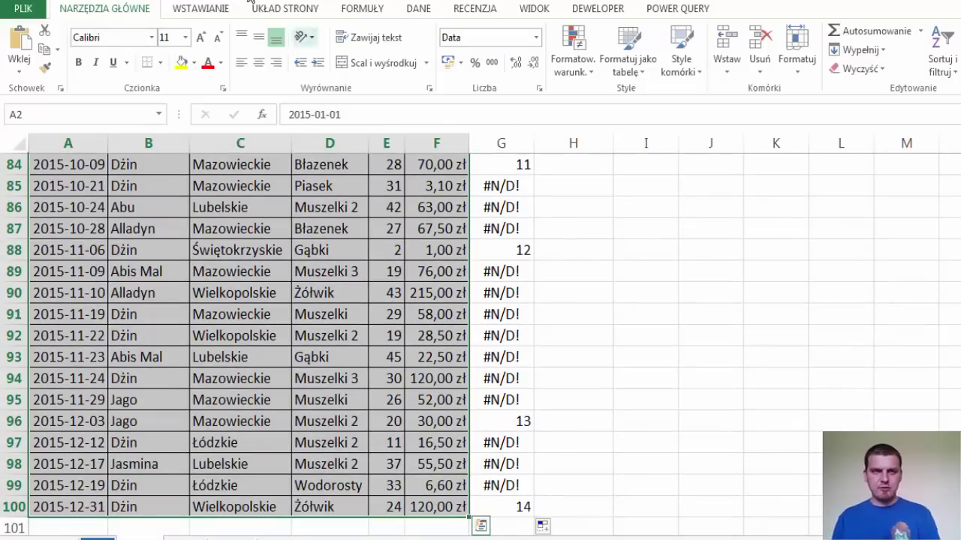
{"action": "left_click", "coordinate": [573, 59]}
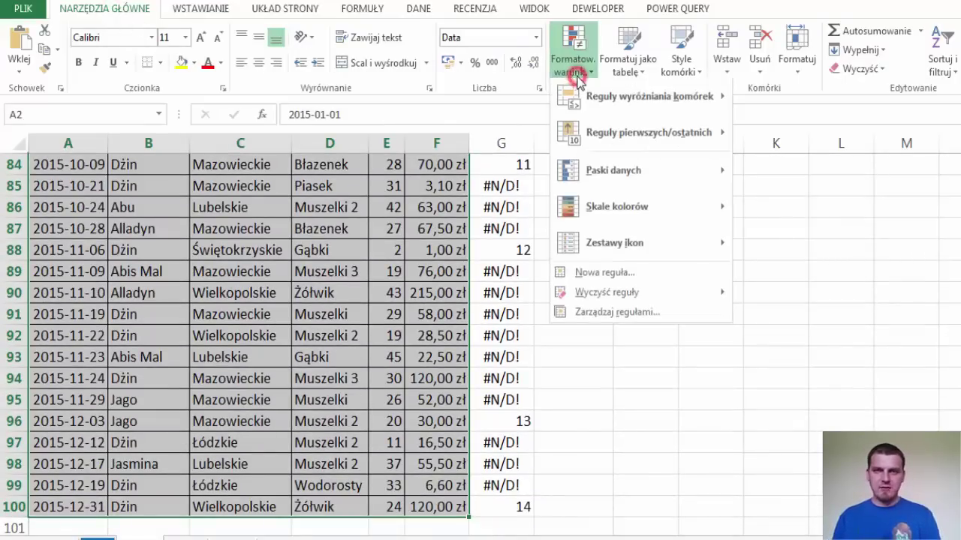
{"action": "left_click", "coordinate": [616, 275]}
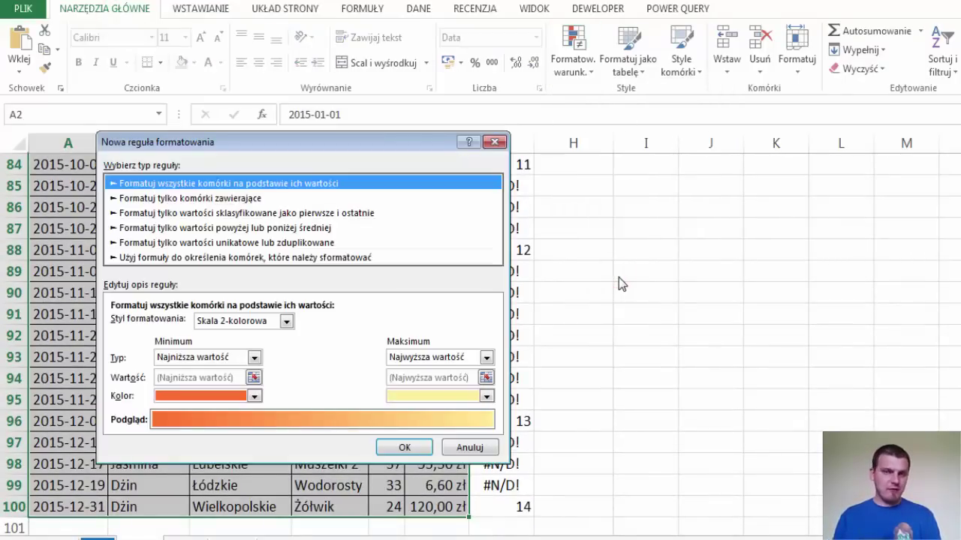
{"action": "left_click", "coordinate": [170, 259]}
{"action": "left_click", "coordinate": [178, 326]}
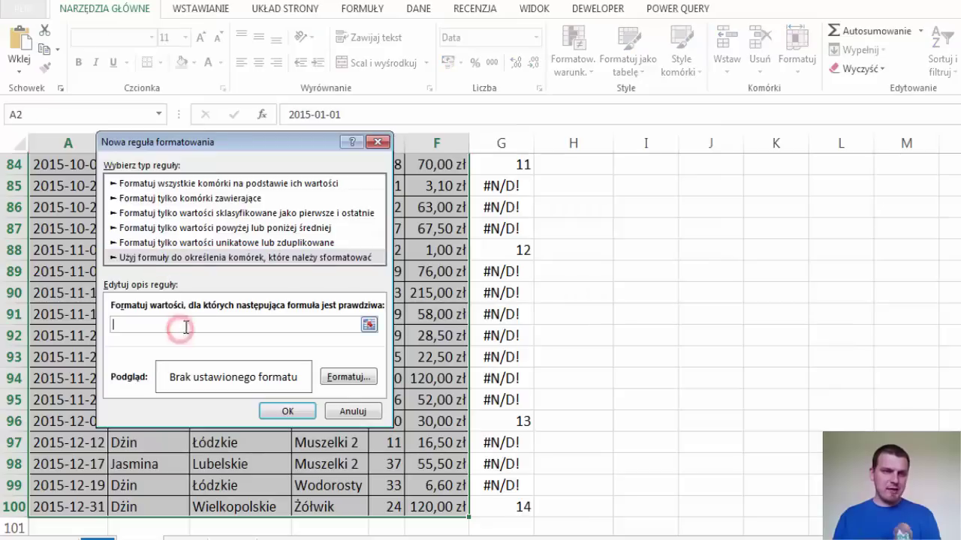
{"action": "left_click", "coordinate": [348, 376]}
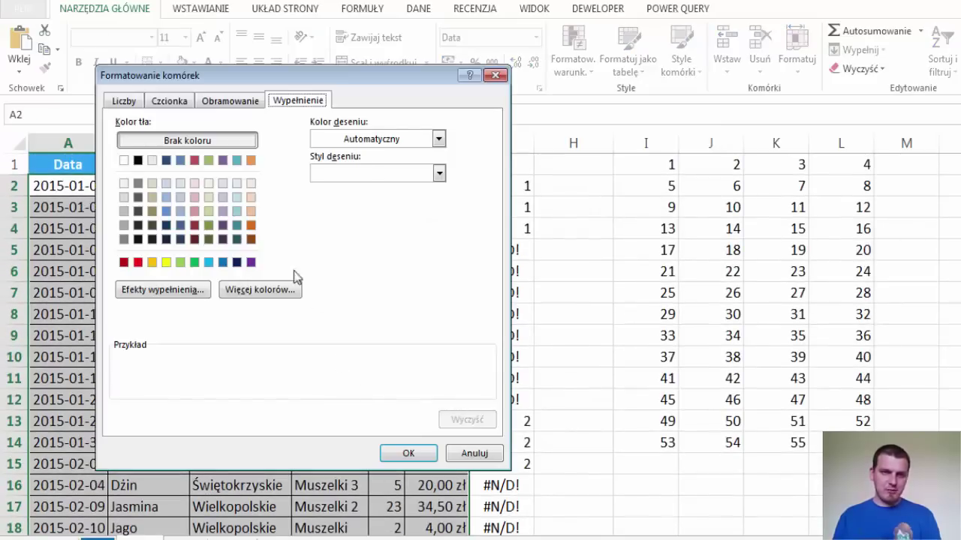
{"action": "left_click", "coordinate": [194, 211]}
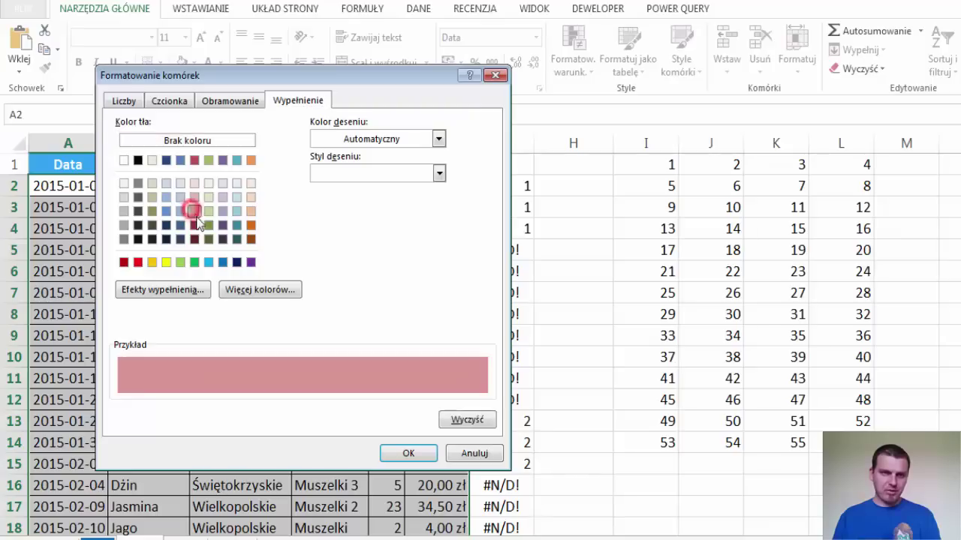
{"action": "left_click", "coordinate": [410, 454]}
{"action": "left_click", "coordinate": [287, 412]}
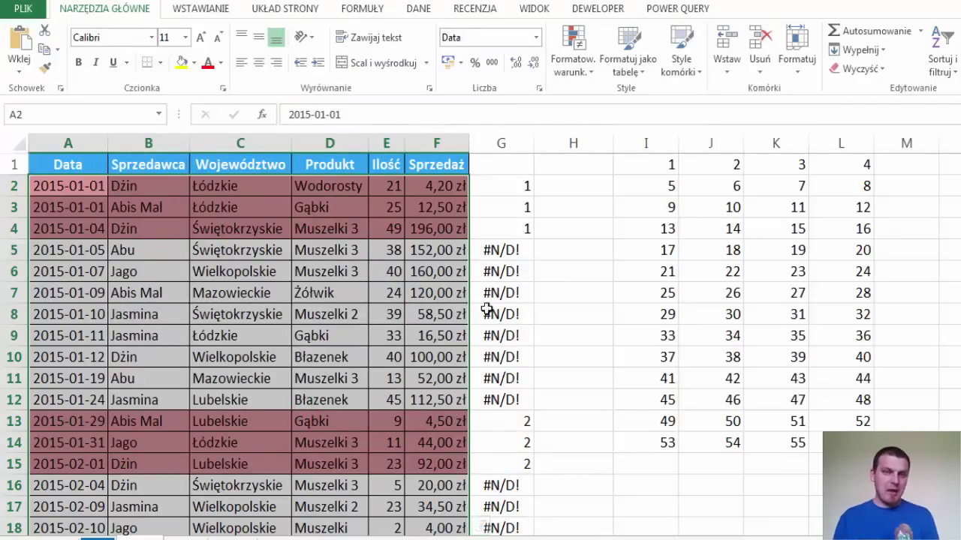
Convert G2's $I$1:$I$14 lookup to the constant {1;5;9;…;53}, refill column G, and select the formula text
{"action": "left_click", "coordinate": [513, 182]}
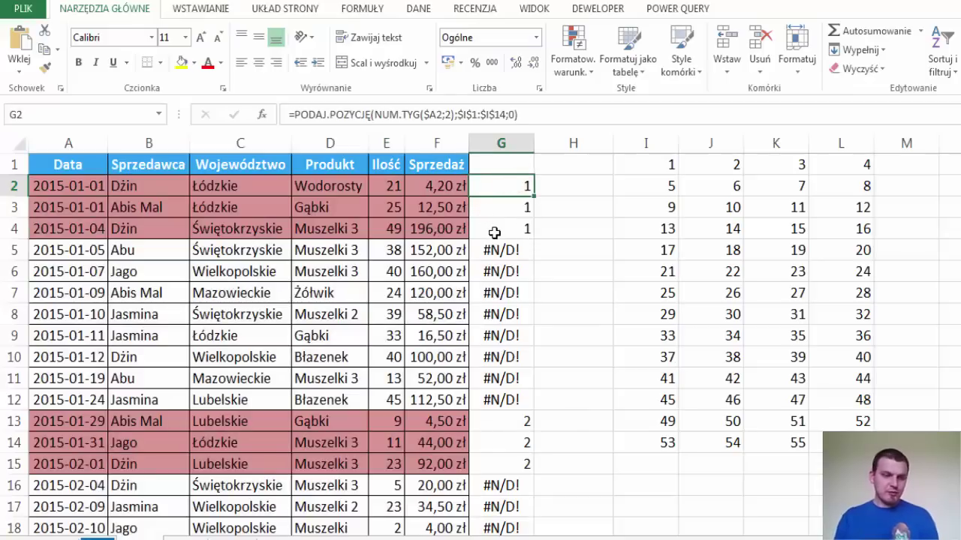
{"action": "key", "text": "F2"}
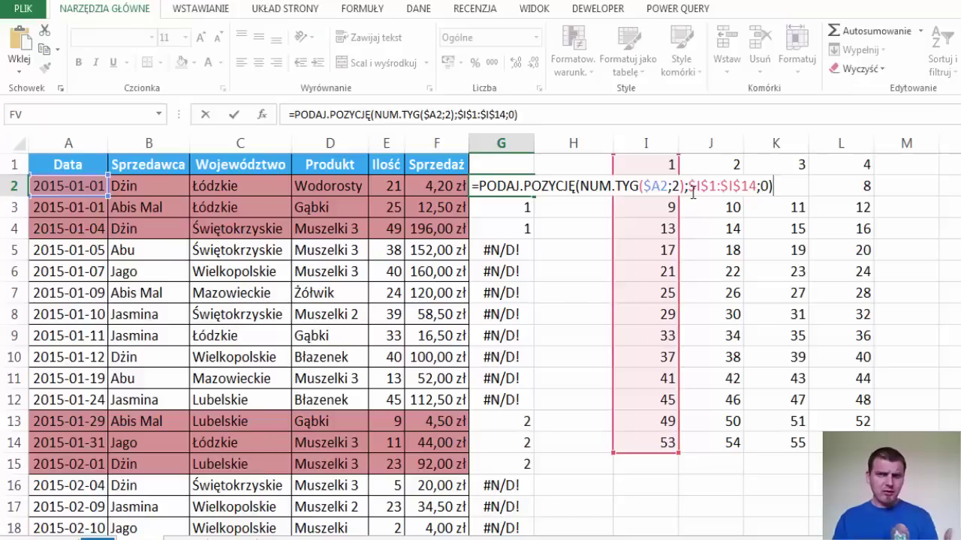
{"action": "left_click", "coordinate": [698, 188]}
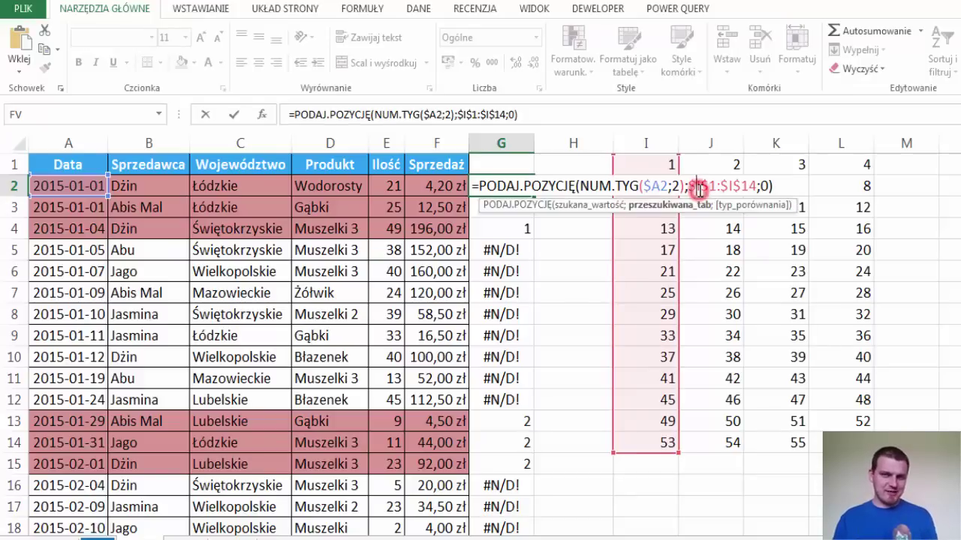
{"action": "left_click", "coordinate": [675, 206]}
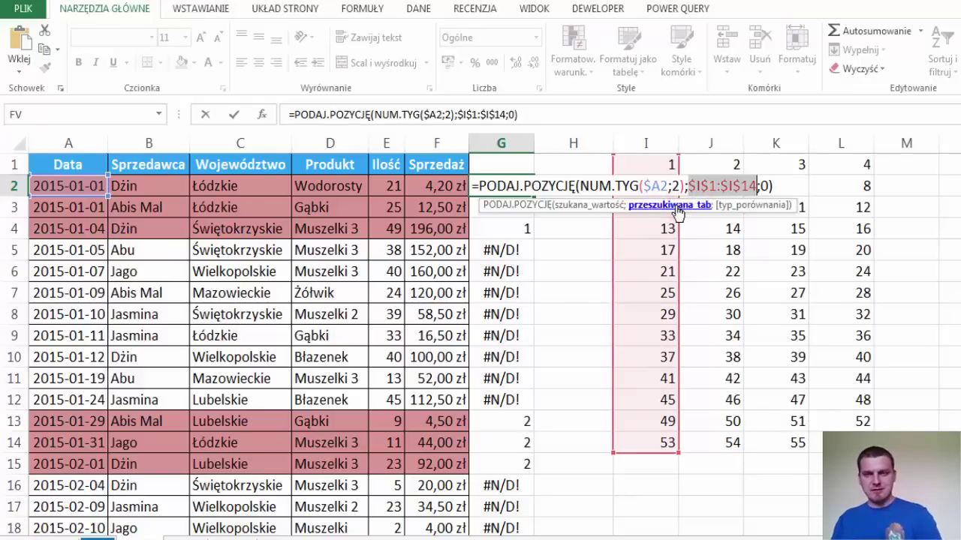
{"action": "key", "text": "F9"}
{"action": "key", "text": "F9"}
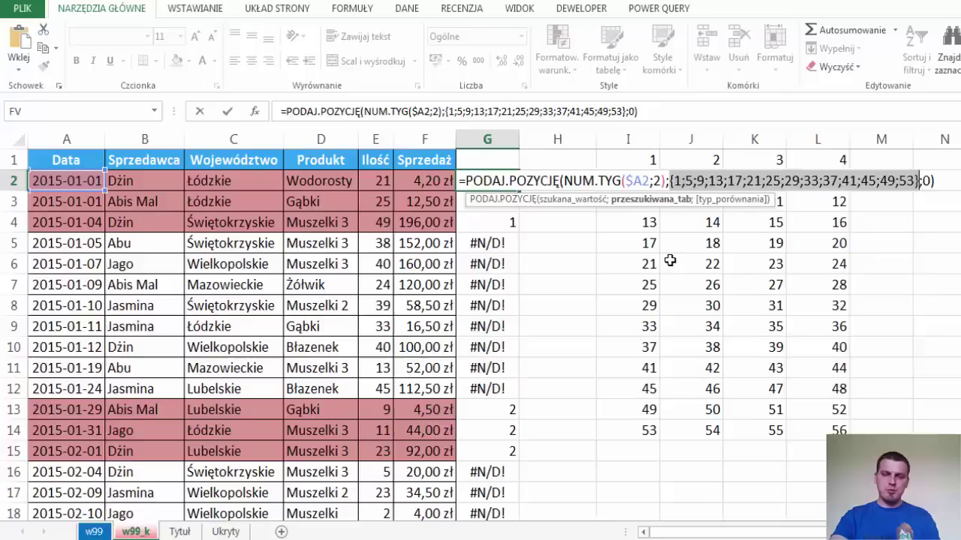
{"action": "key", "text": "ctrl+Return"}
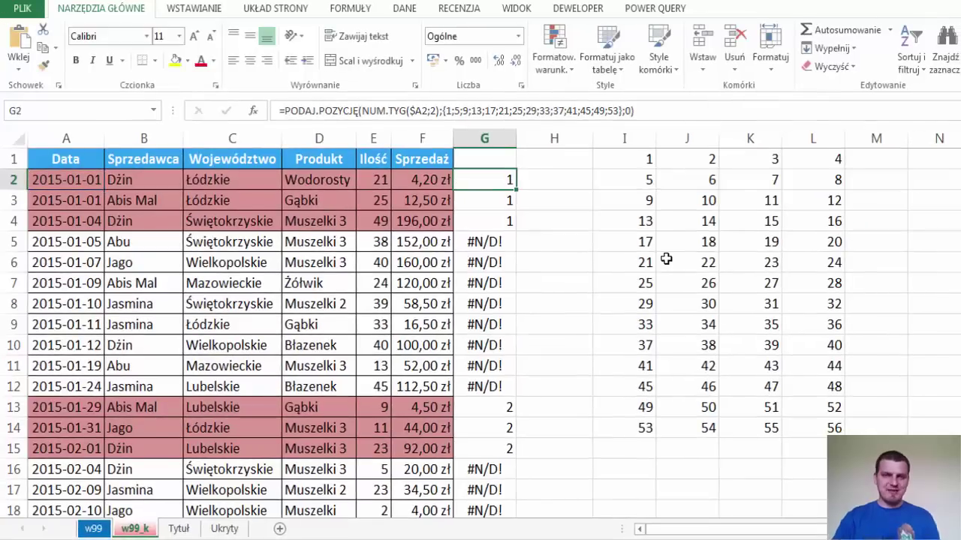
{"action": "double_click", "coordinate": [517, 191]}
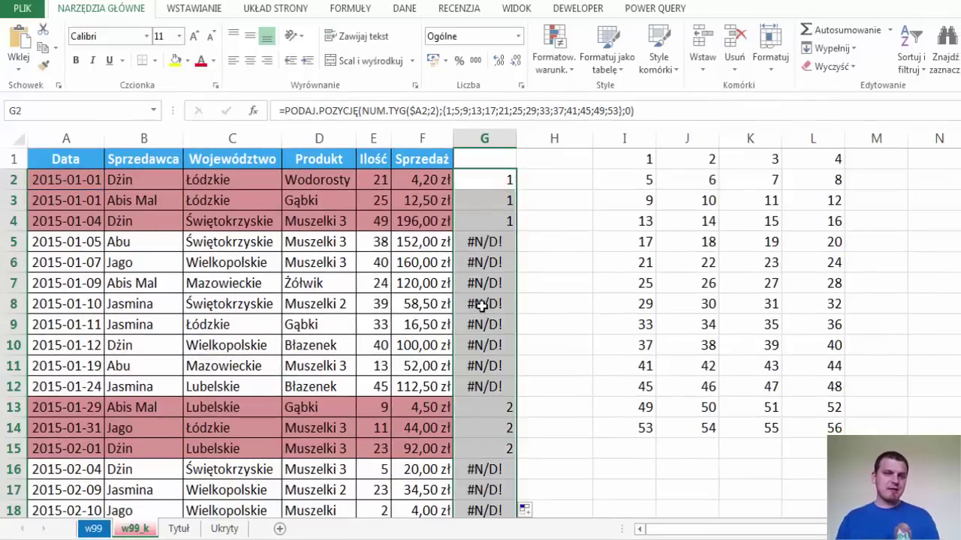
{"action": "double_click", "coordinate": [480, 182]}
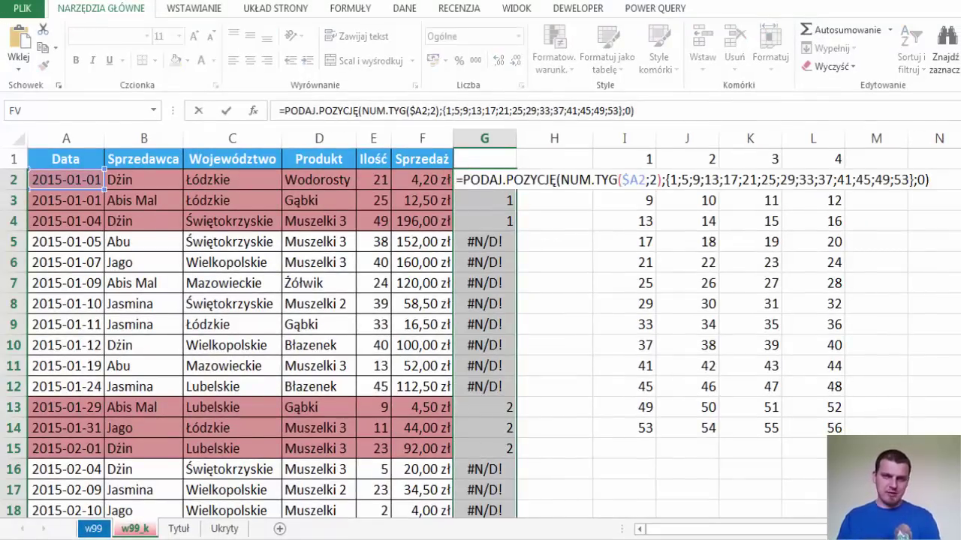
{"action": "key", "text": "shift+Home"}
Edit the pink-fill rule and convert its formula's lookup range to fixed values
{"action": "left_click", "coordinate": [79, 181]}
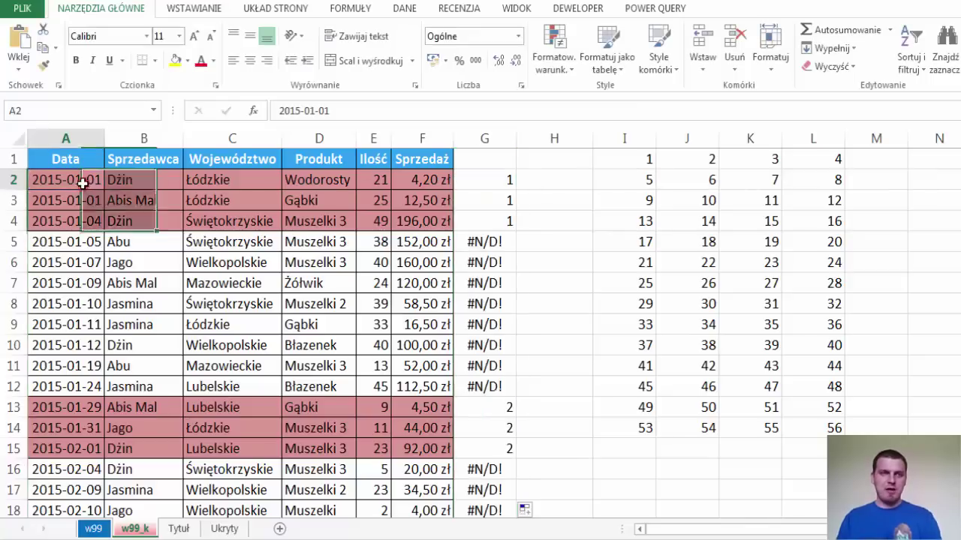
{"action": "left_click", "coordinate": [556, 80]}
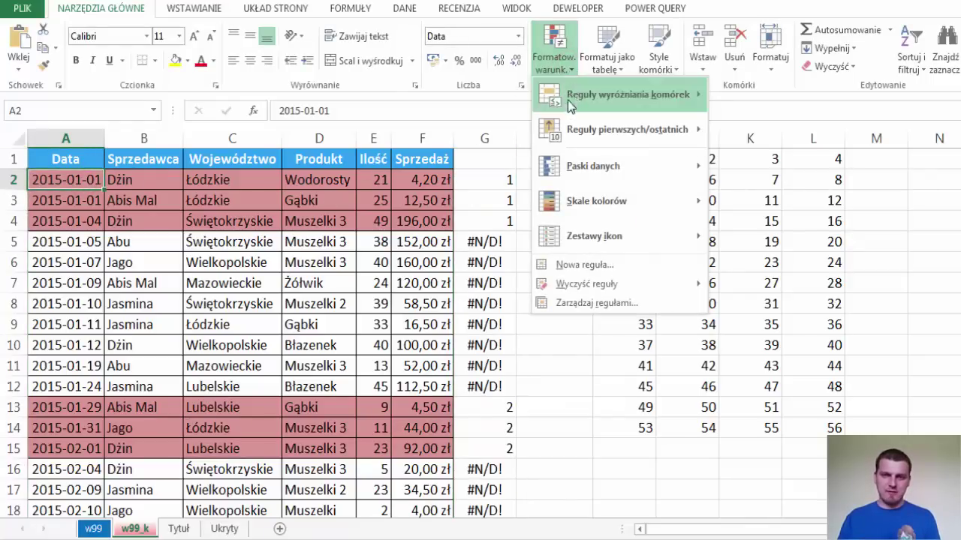
{"action": "left_click", "coordinate": [593, 303]}
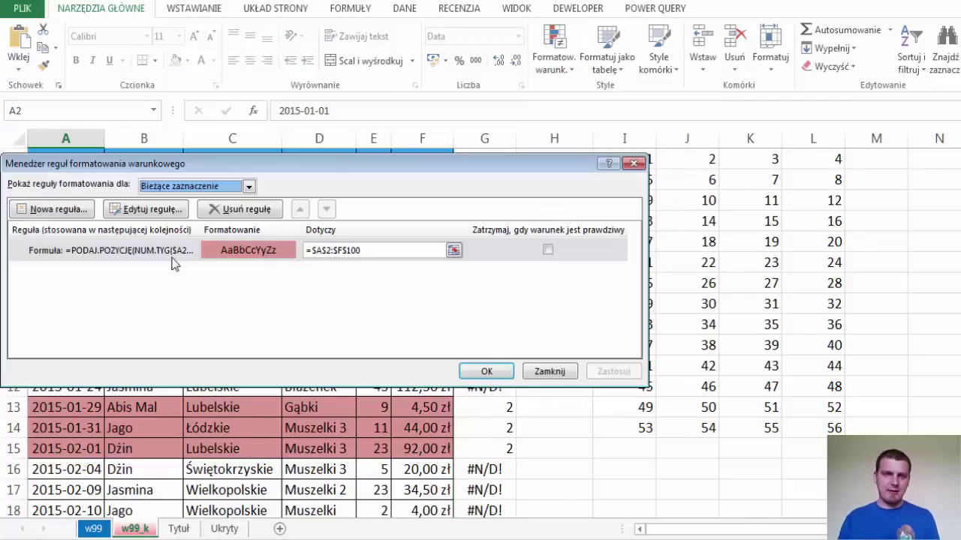
{"action": "left_click", "coordinate": [132, 255]}
{"action": "left_click", "coordinate": [153, 209]}
{"action": "left_click", "coordinate": [392, 313]}
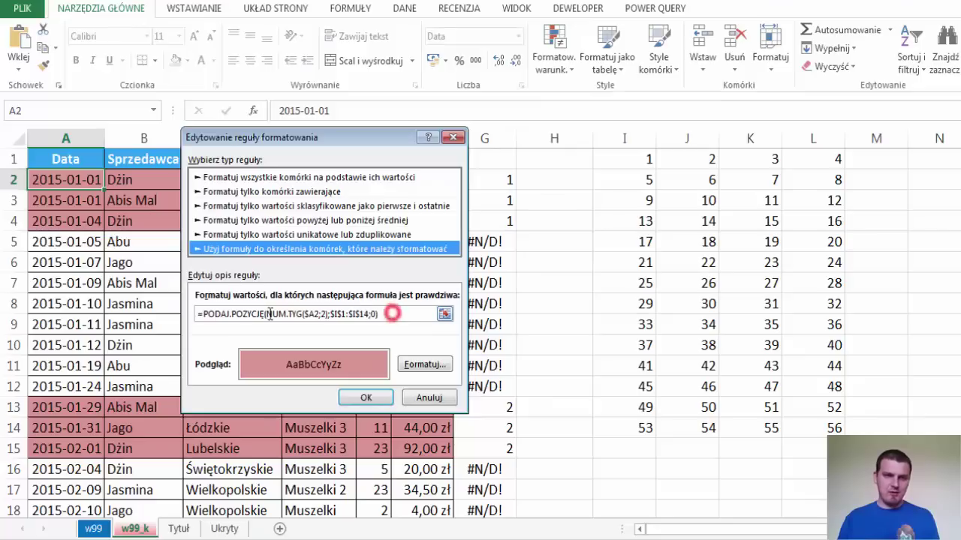
{"action": "left_click_drag", "start_coordinate": [270, 314], "coordinate": [182, 314]}
{"action": "key", "text": "F9"}
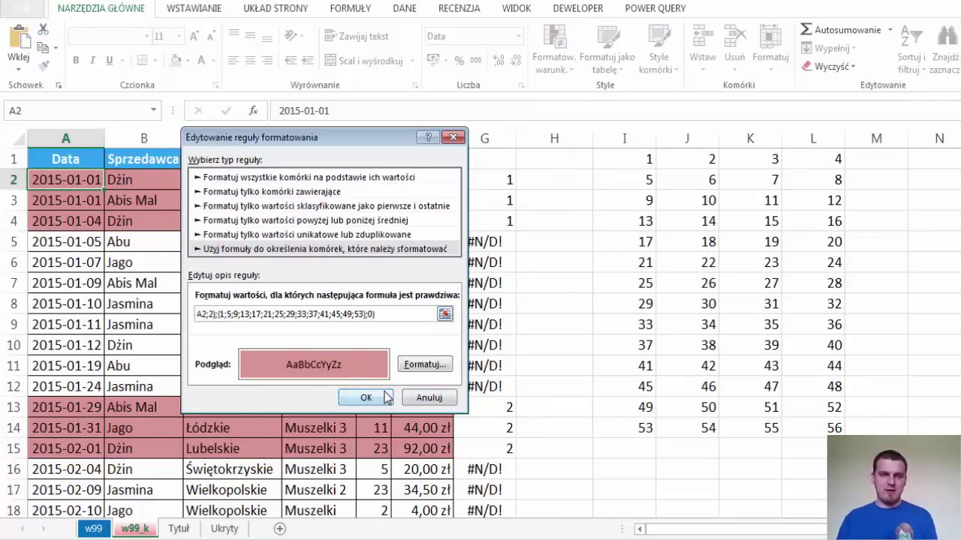
Confirm the edit, dismiss Excel's array-constant error, and cancel out of the rule dialogs
{"action": "left_click", "coordinate": [377, 398]}
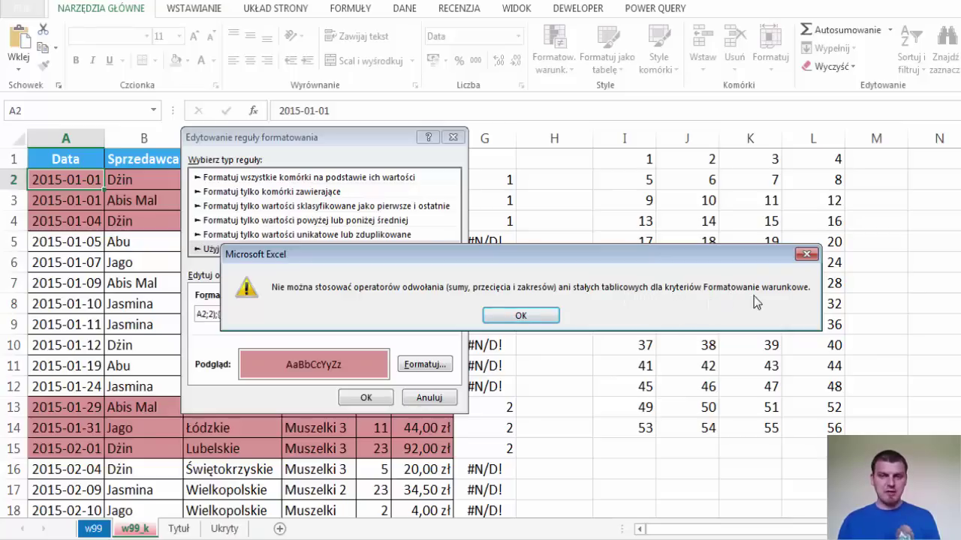
{"action": "left_click", "coordinate": [548, 316]}
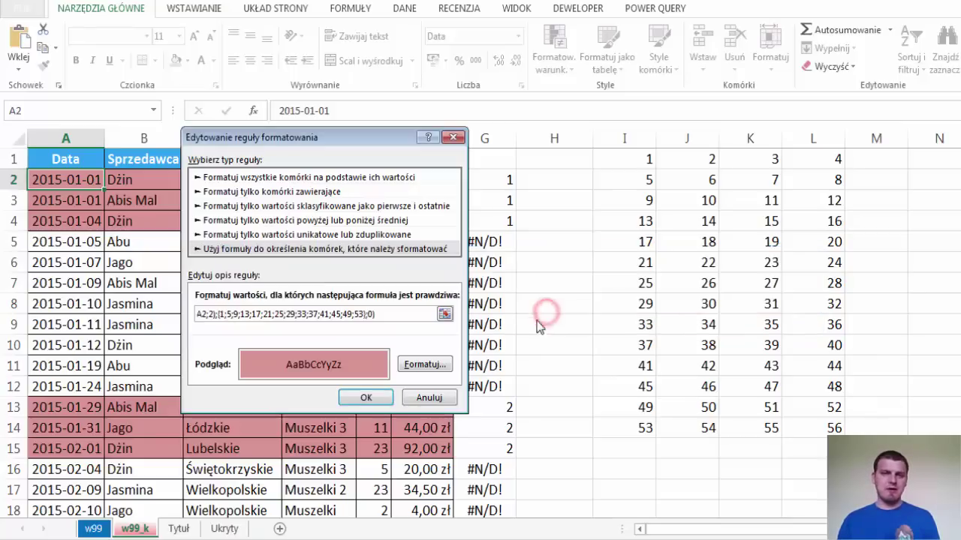
{"action": "left_click", "coordinate": [434, 397]}
{"action": "left_click", "coordinate": [487, 371]}
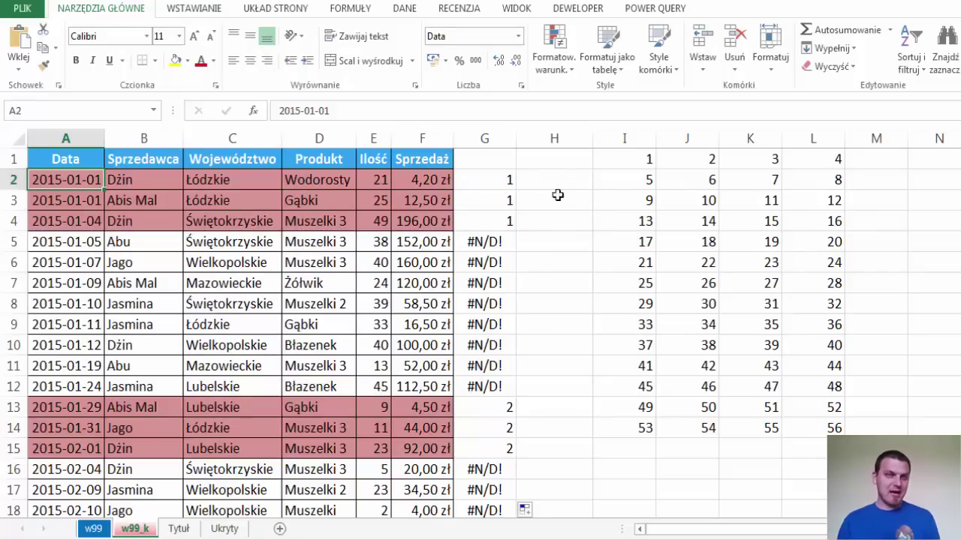
Define the workbook name Tydzień1 referring to the pasted PODAJ.POZYCJĘ(NUM.TYG($A2…)) formula
{"action": "left_click", "coordinate": [554, 180]}
{"action": "key", "text": "ctrl+F3"}
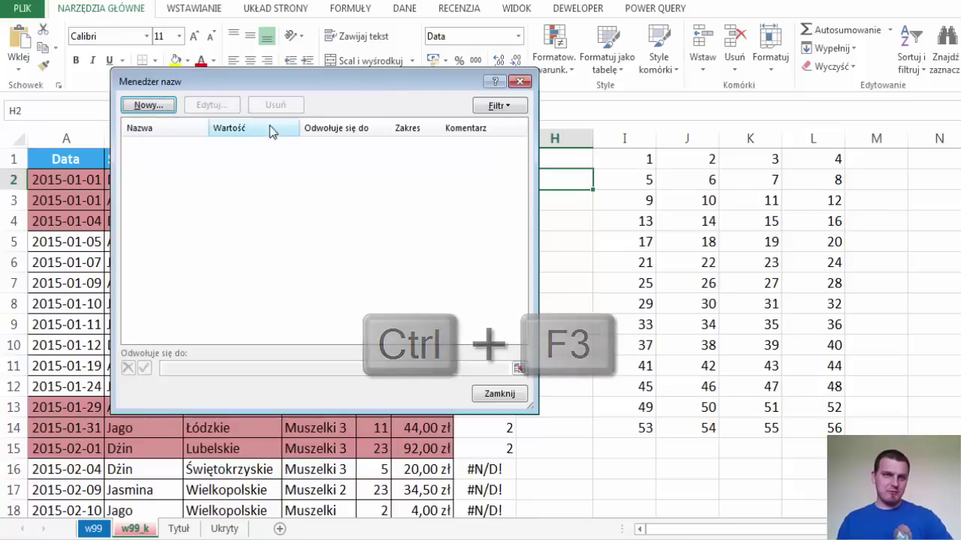
{"action": "key", "text": "Escape"}
{"action": "left_click", "coordinate": [364, 9]}
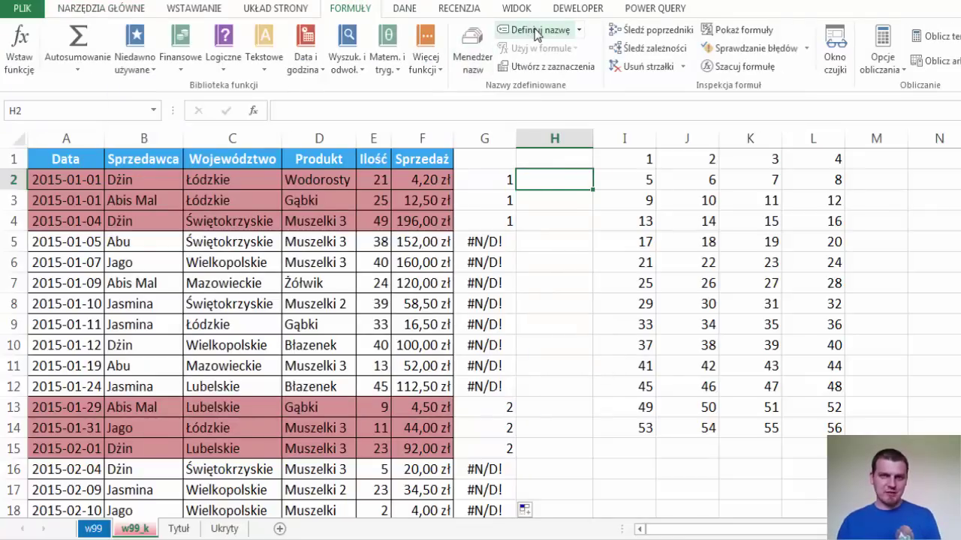
{"action": "left_click", "coordinate": [536, 34]}
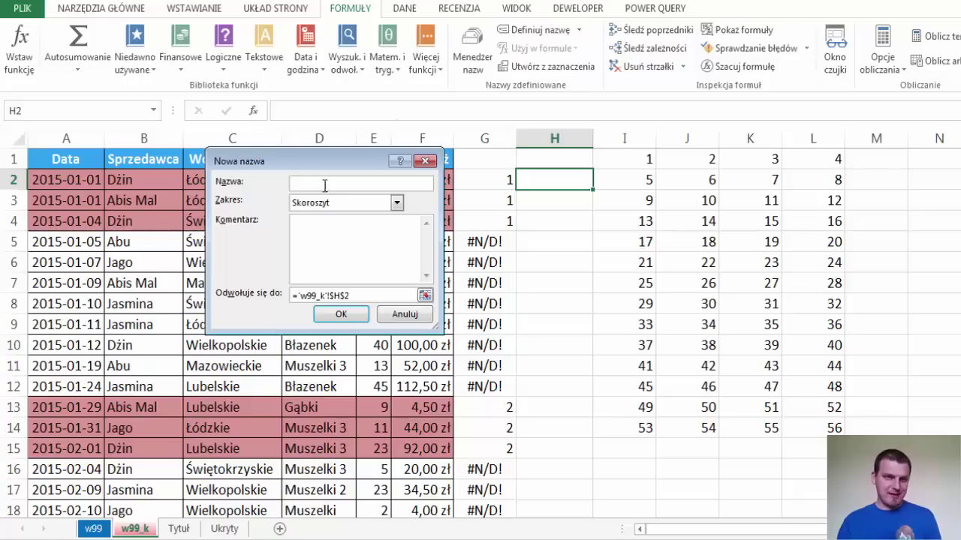
{"action": "type", "text": "Tydzień1"}
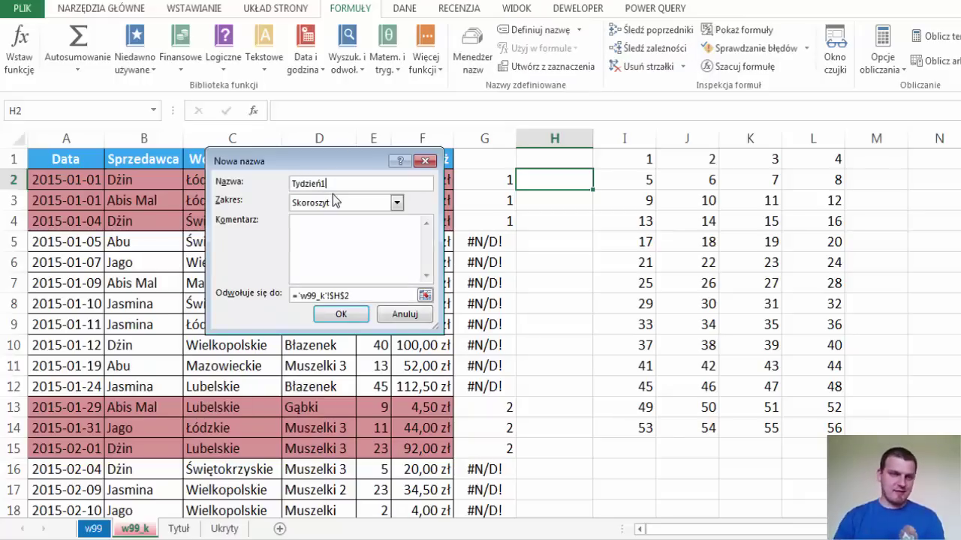
{"action": "left_click", "coordinate": [368, 296]}
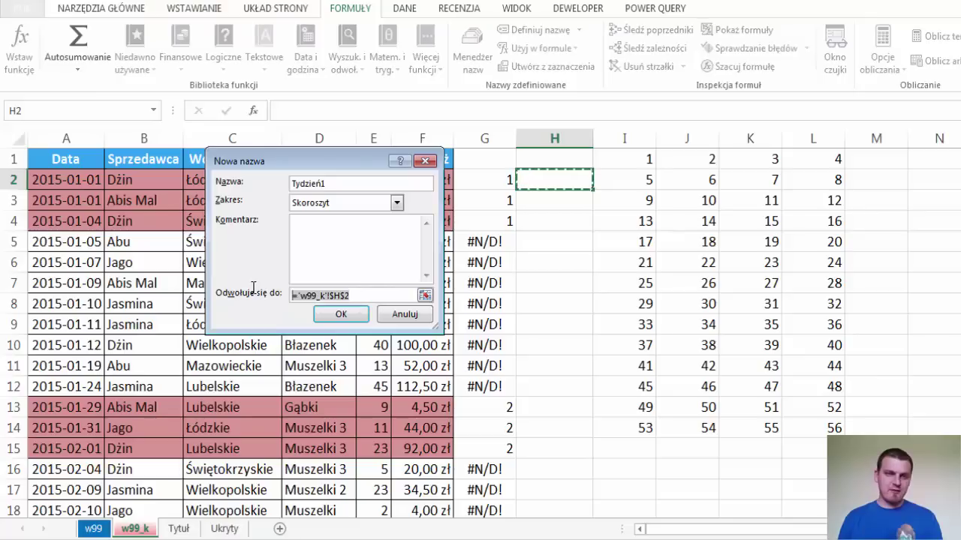
{"action": "left_click_drag", "start_coordinate": [315, 160], "coordinate": [355, 251]}
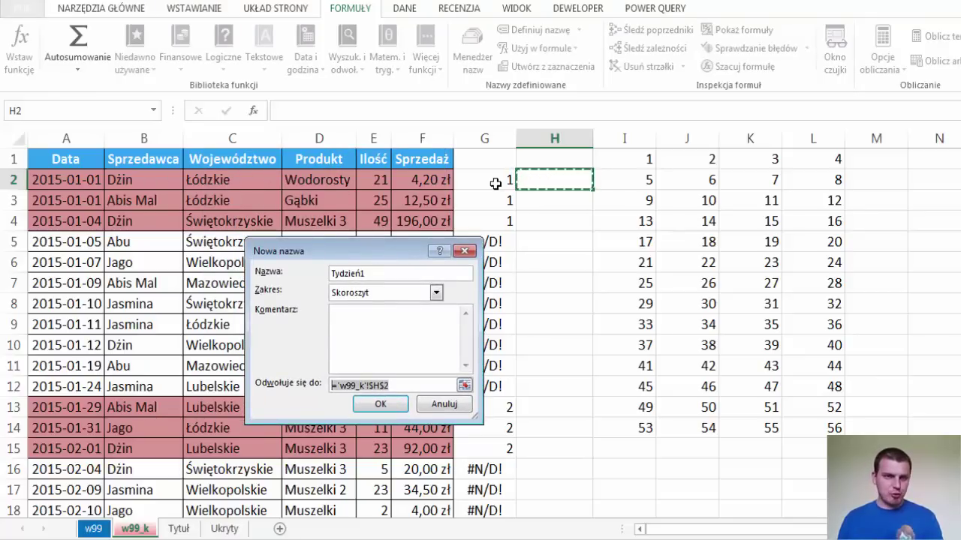
{"action": "key", "text": "ctrl+v"}
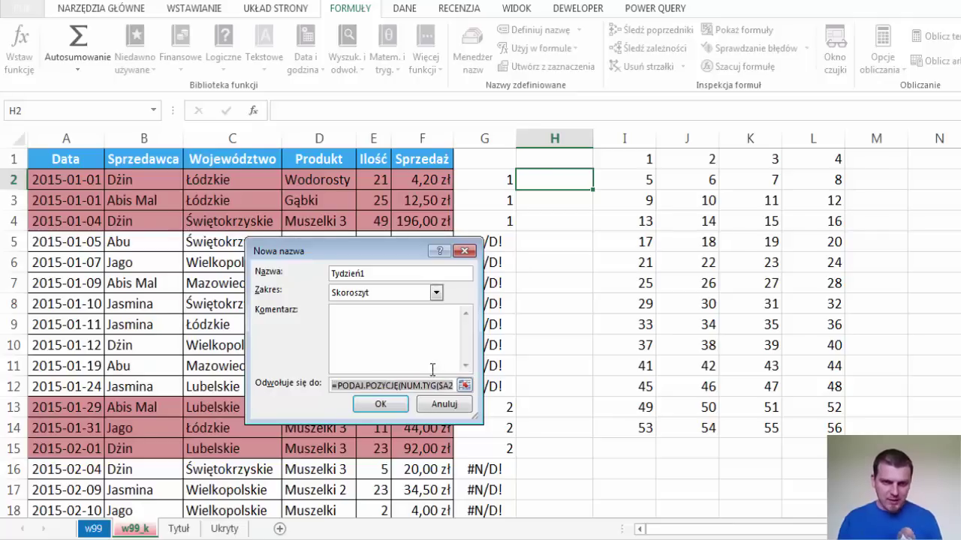
{"action": "left_click", "coordinate": [448, 384]}
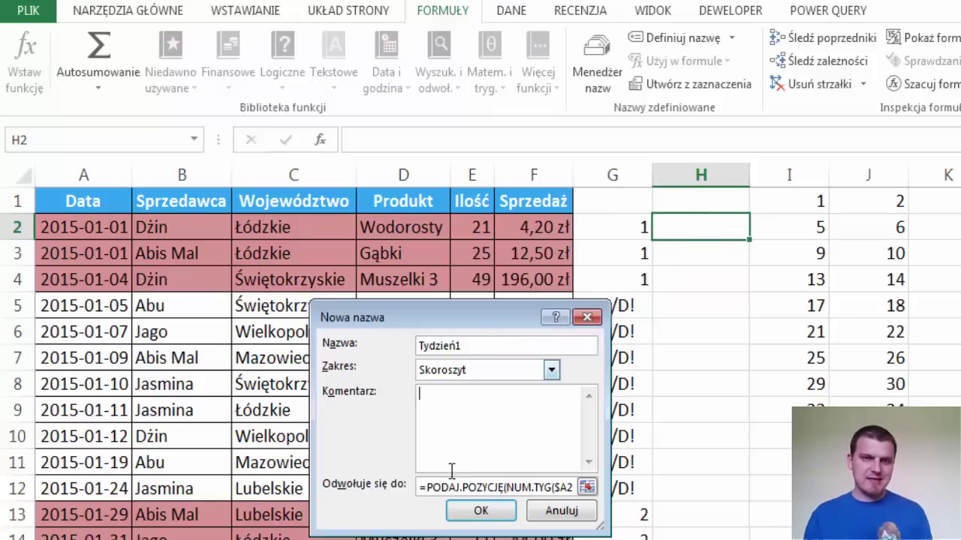
{"action": "left_click", "coordinate": [481, 511]}
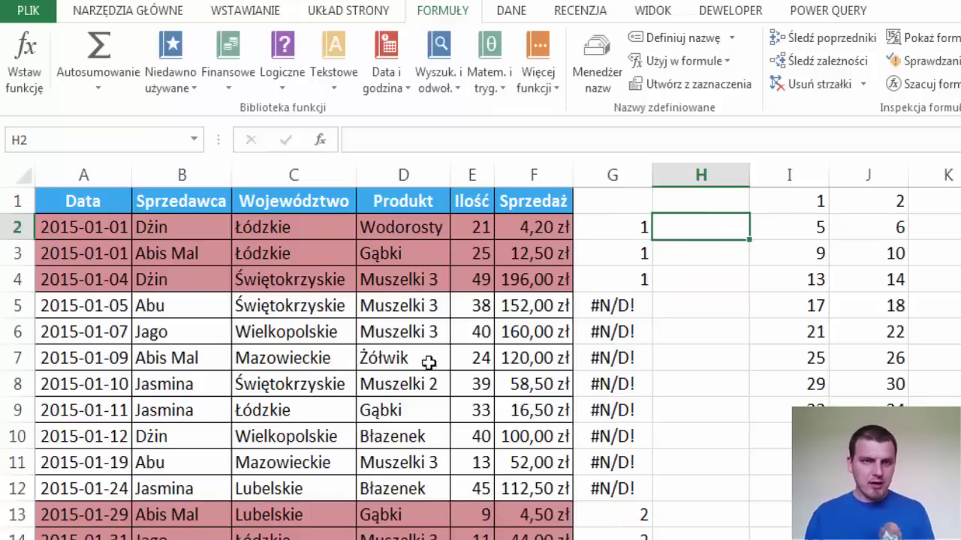
Replace the $A$2:$F$100 pink-fill rule's formula with =Tydzień1 and apply it
{"action": "left_click", "coordinate": [475, 225]}
{"action": "left_click", "coordinate": [129, 10]}
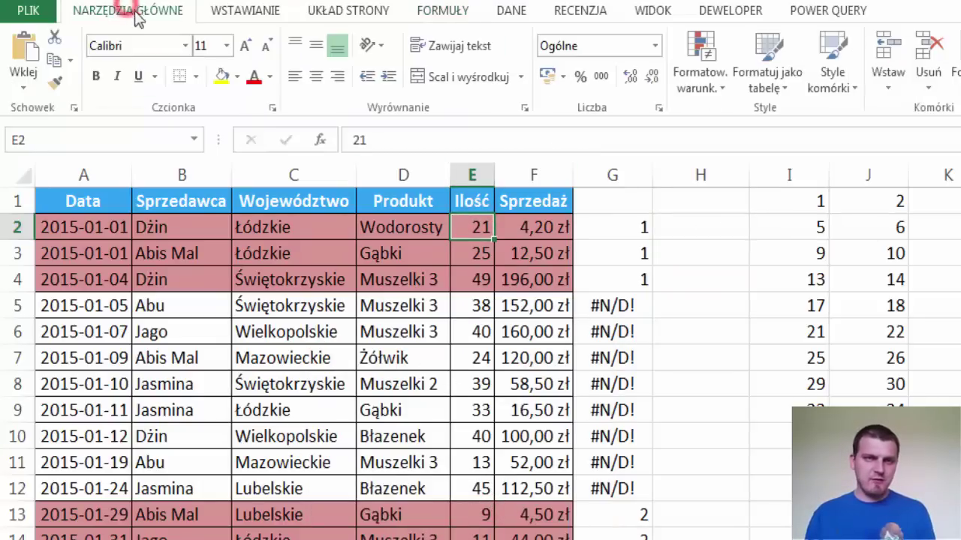
{"action": "left_click", "coordinate": [676, 71]}
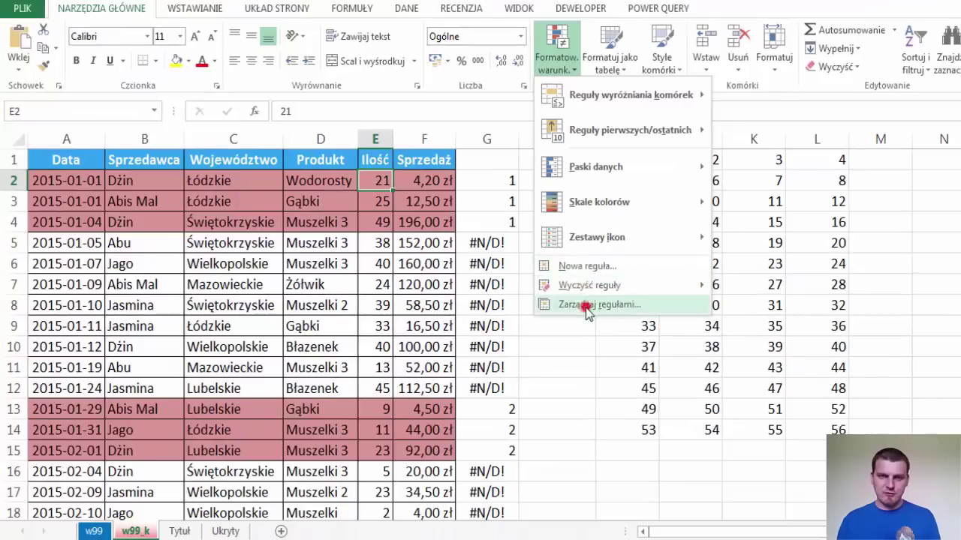
{"action": "left_click", "coordinate": [590, 304]}
{"action": "left_click", "coordinate": [191, 347]}
{"action": "left_click", "coordinate": [188, 301]}
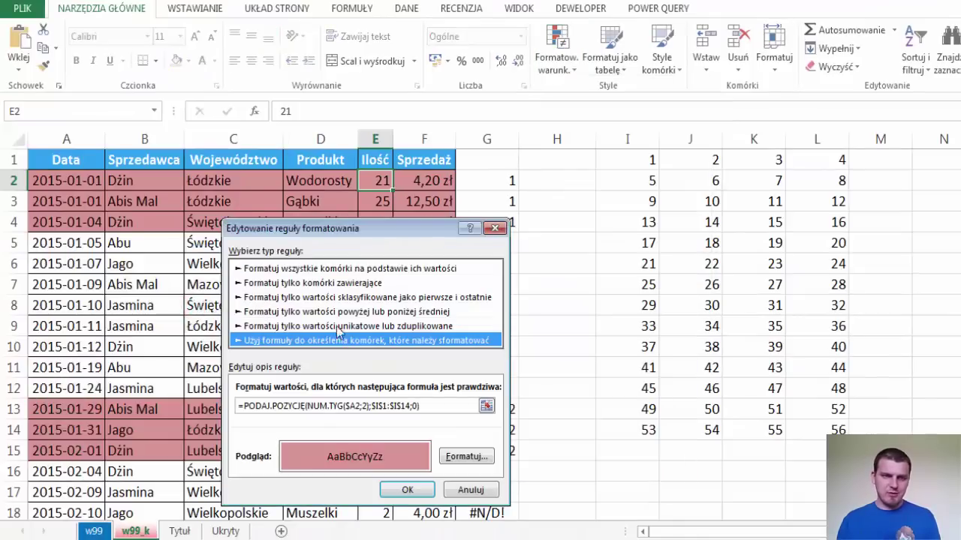
{"action": "left_click_drag", "start_coordinate": [239, 405], "coordinate": [505, 405]}
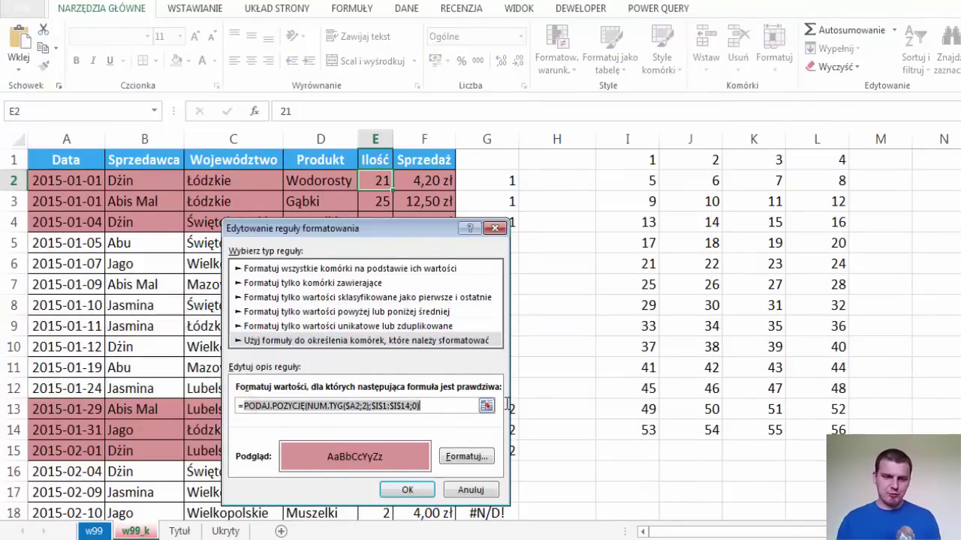
{"action": "type", "text": "=Tydzień"}
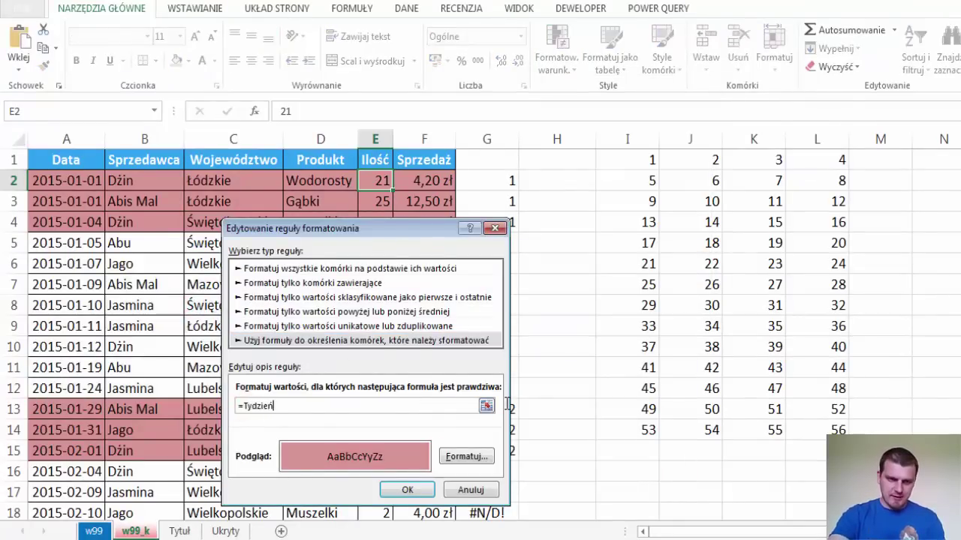
{"action": "type", "text": "1"}
{"action": "left_click", "coordinate": [409, 491]}
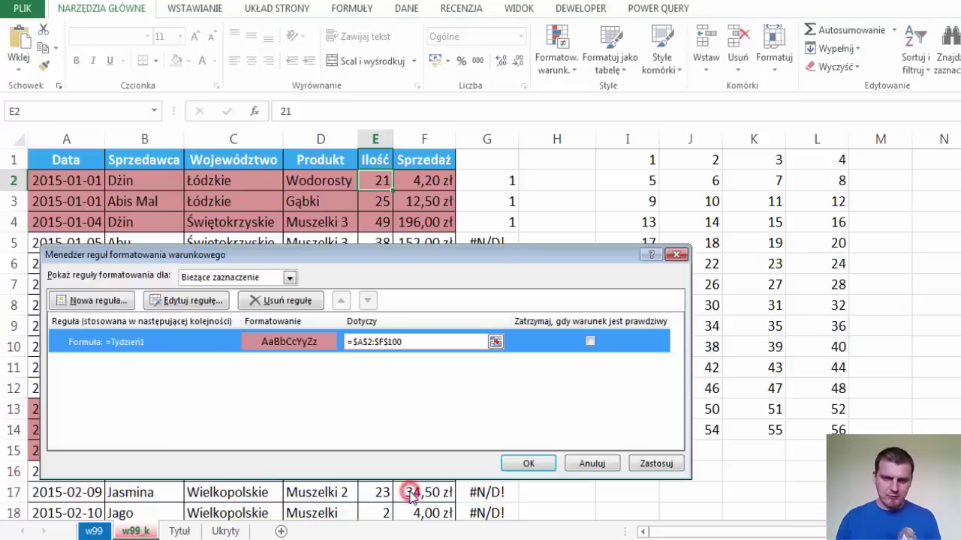
{"action": "left_click", "coordinate": [529, 463]}
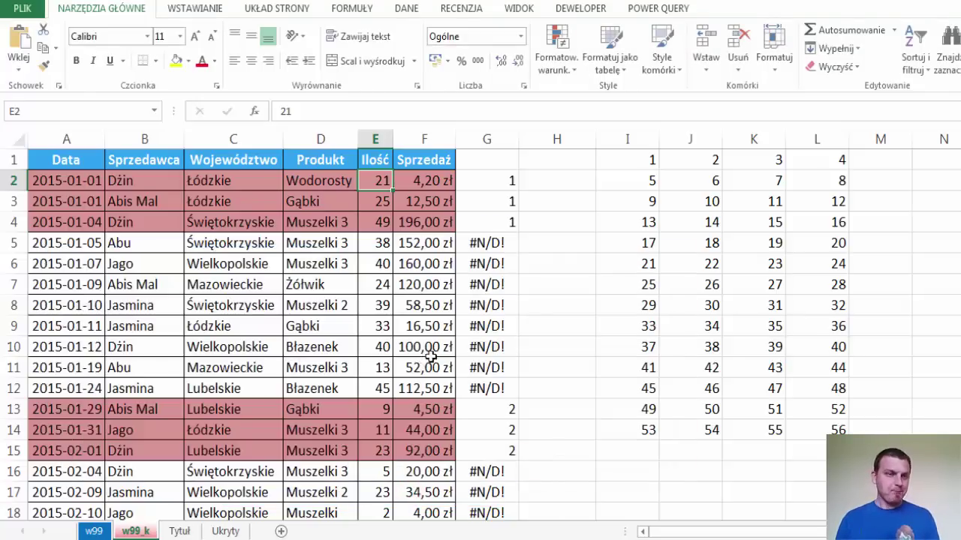
Clear column I and switch G2's lookup to the constant {2;6;10;…;54} from J1:J14, refilling column G
{"action": "left_click_drag", "start_coordinate": [627, 159], "coordinate": [637, 431]}
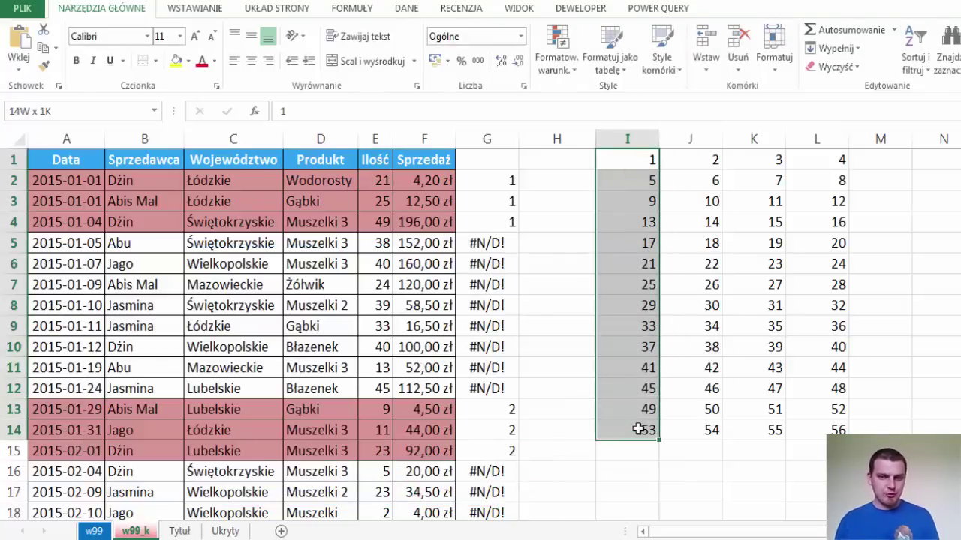
{"action": "key", "text": "Delete"}
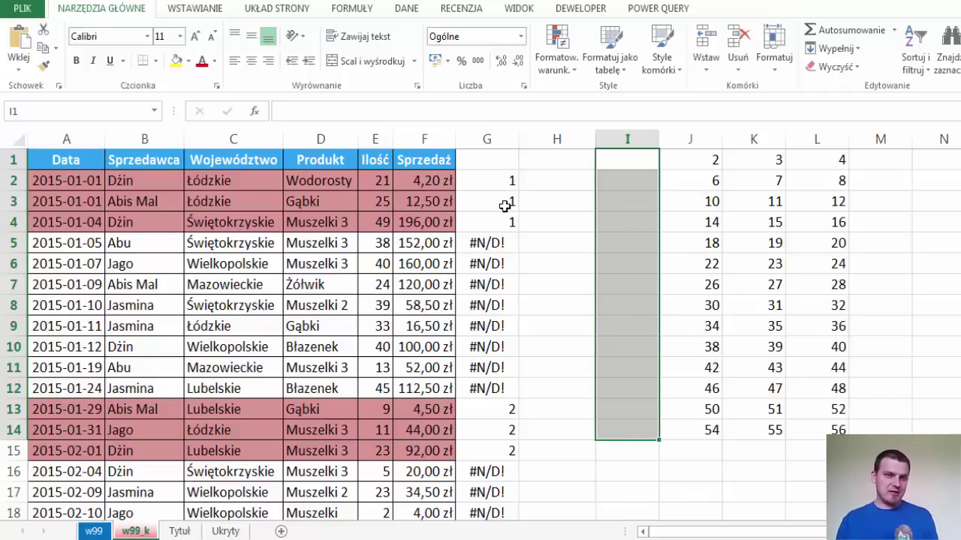
{"action": "left_click", "coordinate": [499, 184]}
{"action": "key", "text": "F2"}
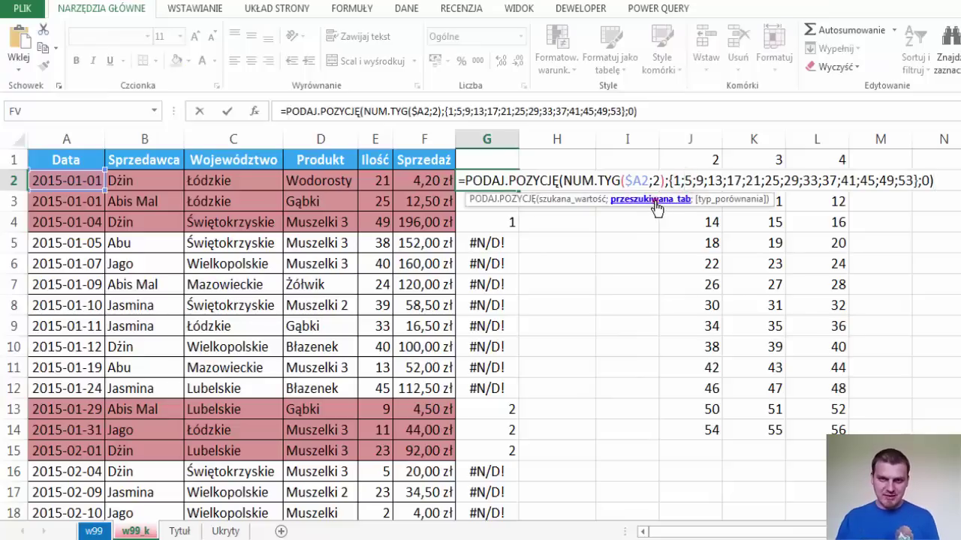
{"action": "left_click", "coordinate": [656, 202]}
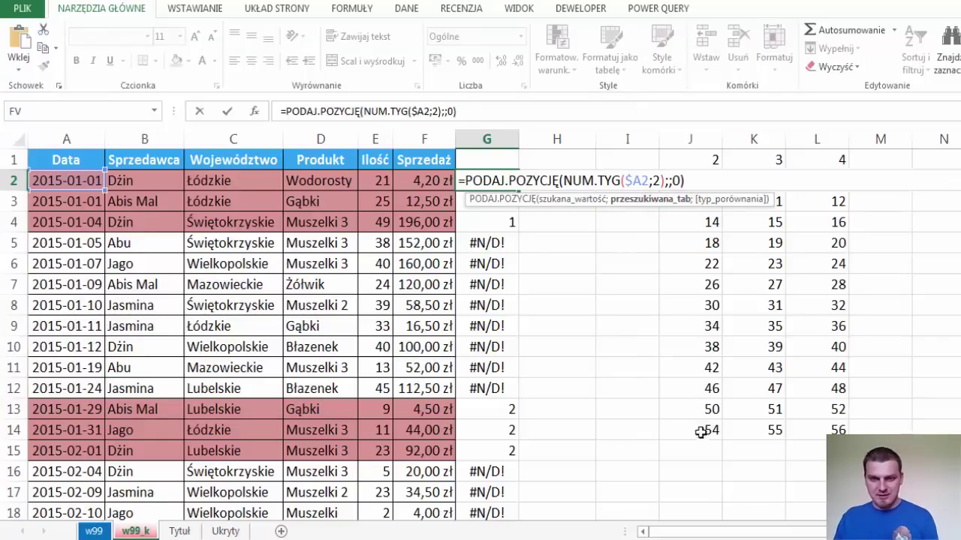
{"action": "left_click_drag", "start_coordinate": [704, 429], "coordinate": [697, 155]}
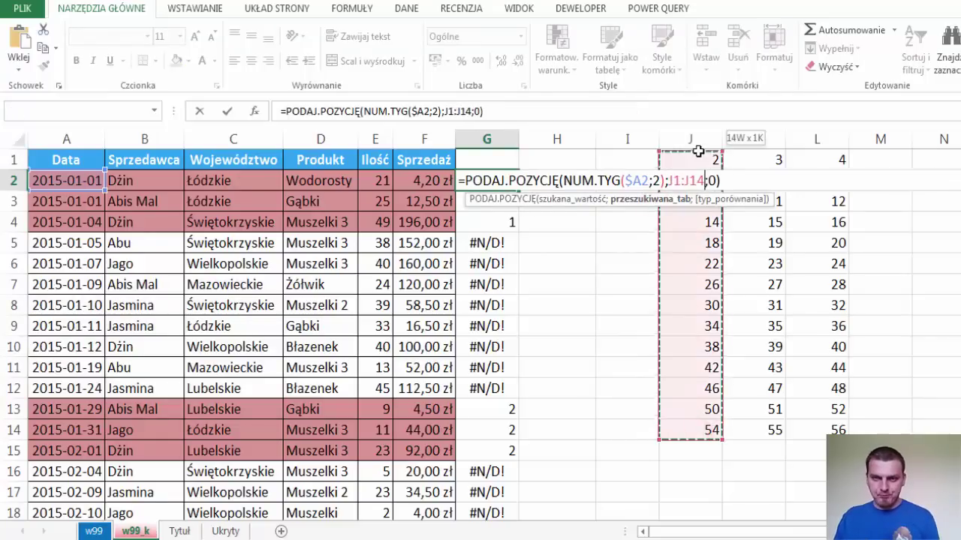
{"action": "left_click", "coordinate": [649, 201]}
{"action": "key", "text": "F9"}
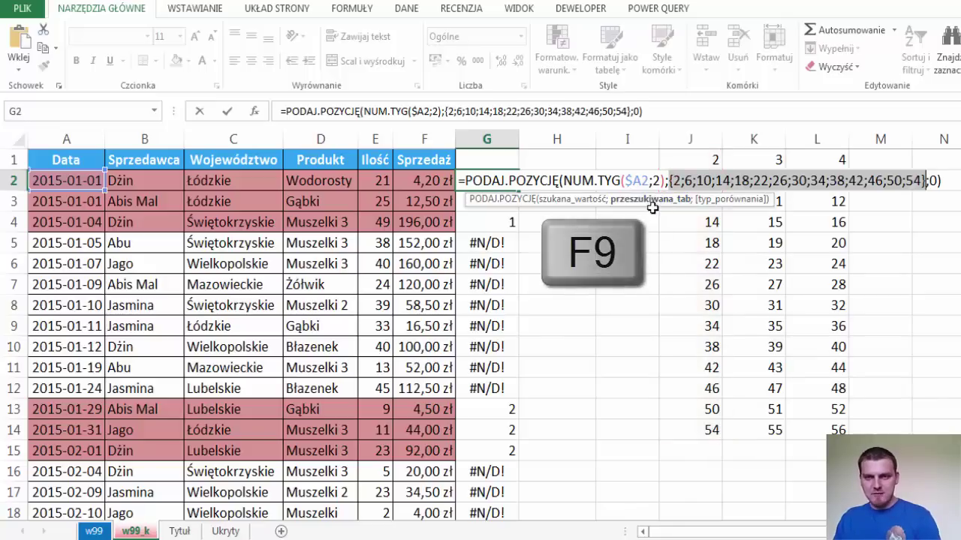
{"action": "key", "text": "ctrl+Return"}
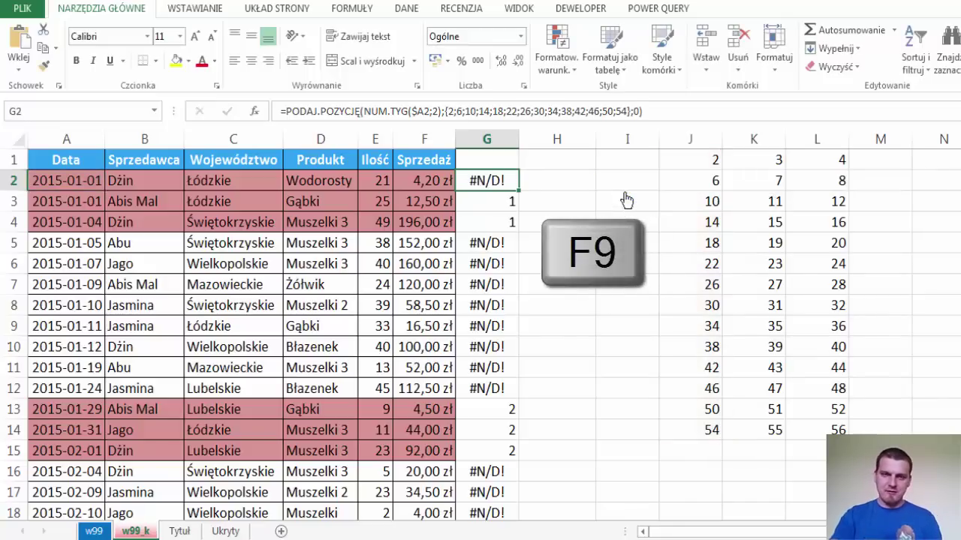
{"action": "double_click", "coordinate": [519, 191]}
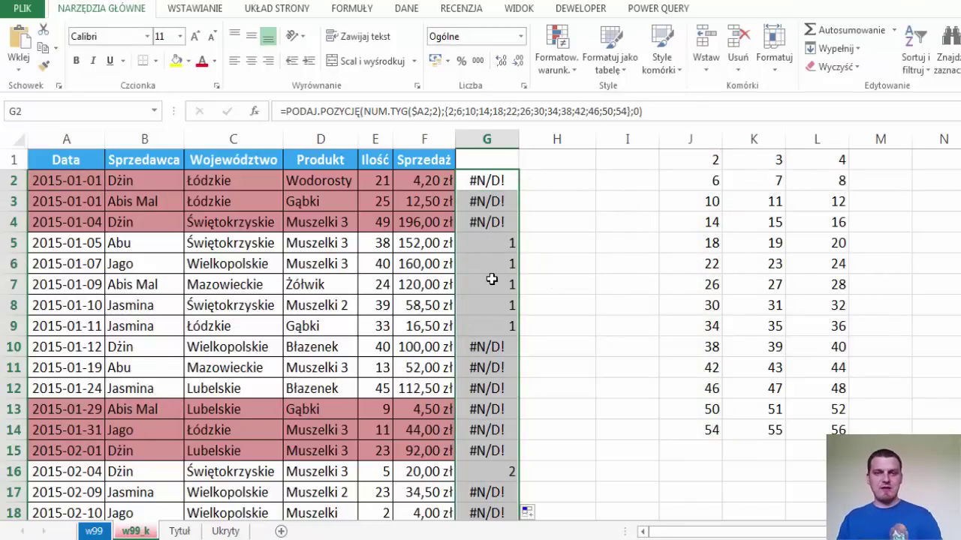
Copy G2's formula text and move to the empty cell H2
{"action": "double_click", "coordinate": [501, 181]}
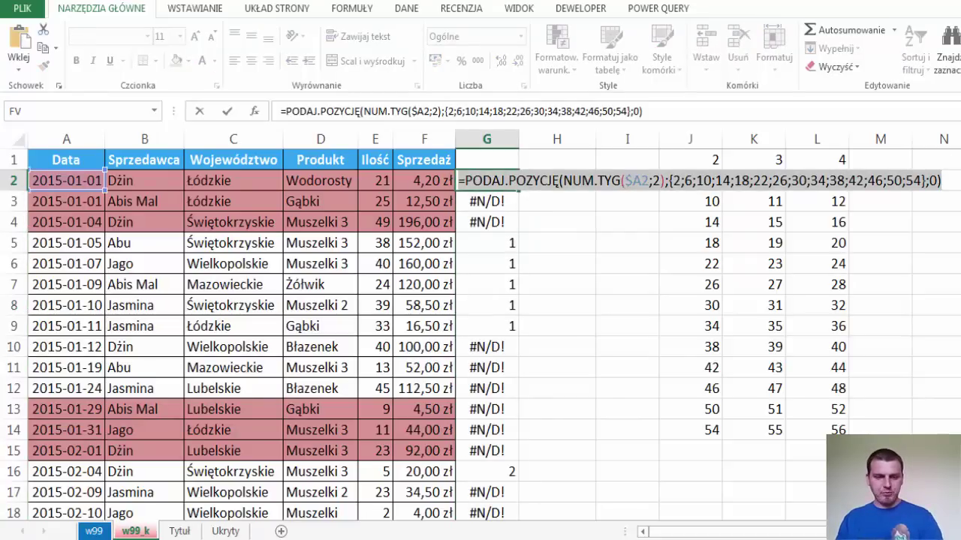
{"action": "key", "text": "Escape"}
{"action": "left_click", "coordinate": [560, 188]}
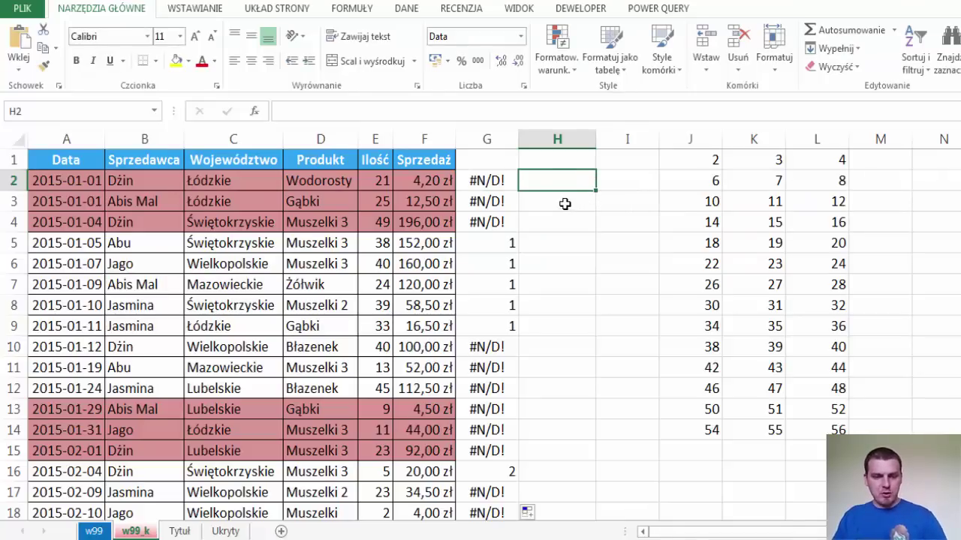
Create the workbook name Tydzień2 from the copied {2;6;10;…;54} week-matching formula
{"action": "key", "text": "ctrl+F3"}
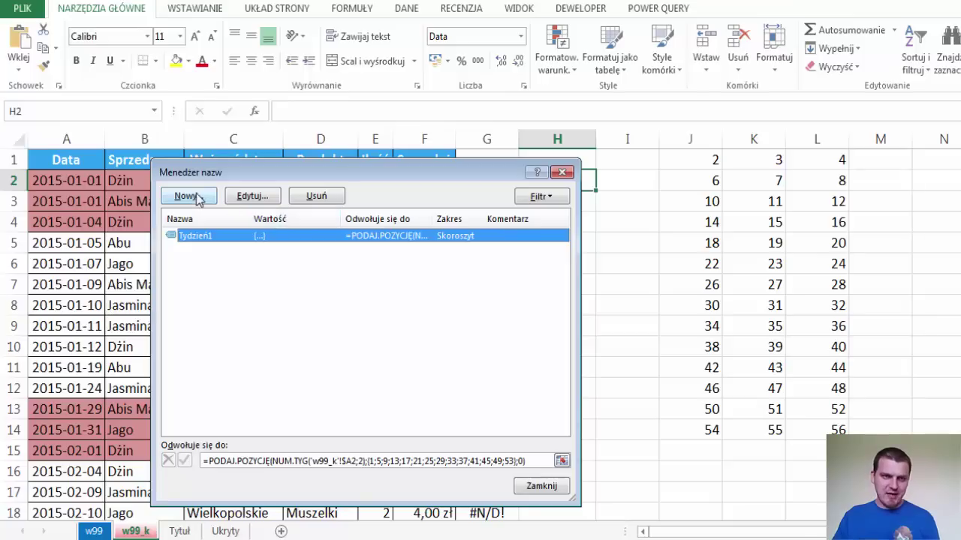
{"action": "left_click", "coordinate": [198, 197]}
{"action": "type", "text": "Tydzień2"}
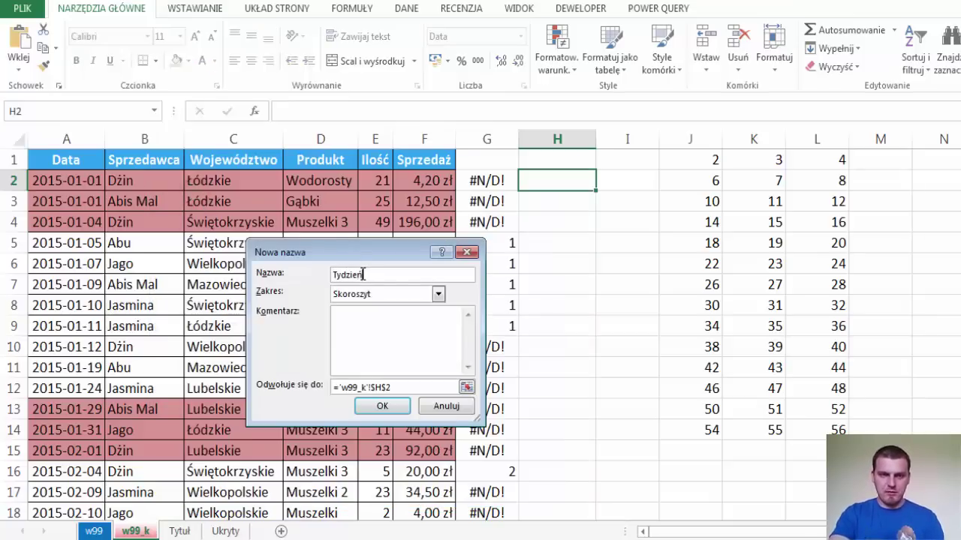
{"action": "key", "text": "ctrl+a"}
{"action": "type", "text": "=PODAJ.POZYCJĘ(NUM.TYG('w99_k'!$A2;2);{2;6;10;14;18;22;26;30;34;38;42;46;50;54};0)"}
{"action": "left_click", "coordinate": [382, 406]}
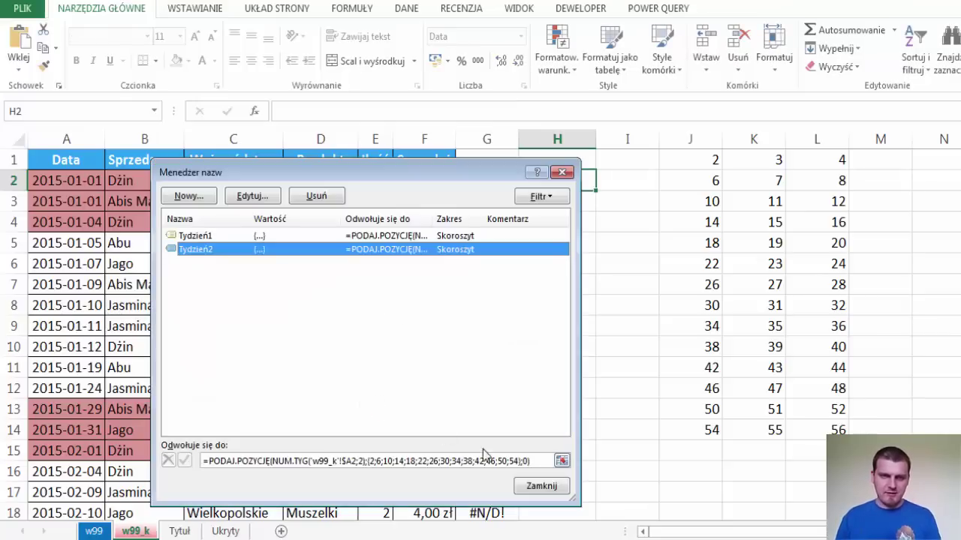
{"action": "left_click", "coordinate": [541, 486]}
Select A2:F100 and create a new formula-based conditional rule using =Tydzień2
{"action": "left_click_drag", "start_coordinate": [71, 177], "coordinate": [417, 187]}
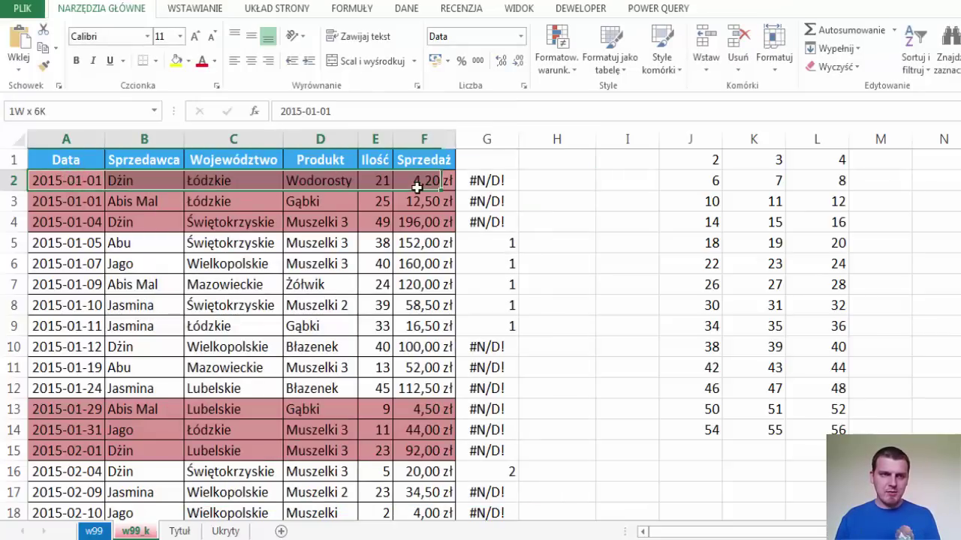
{"action": "key", "text": "ctrl+shift+Down"}
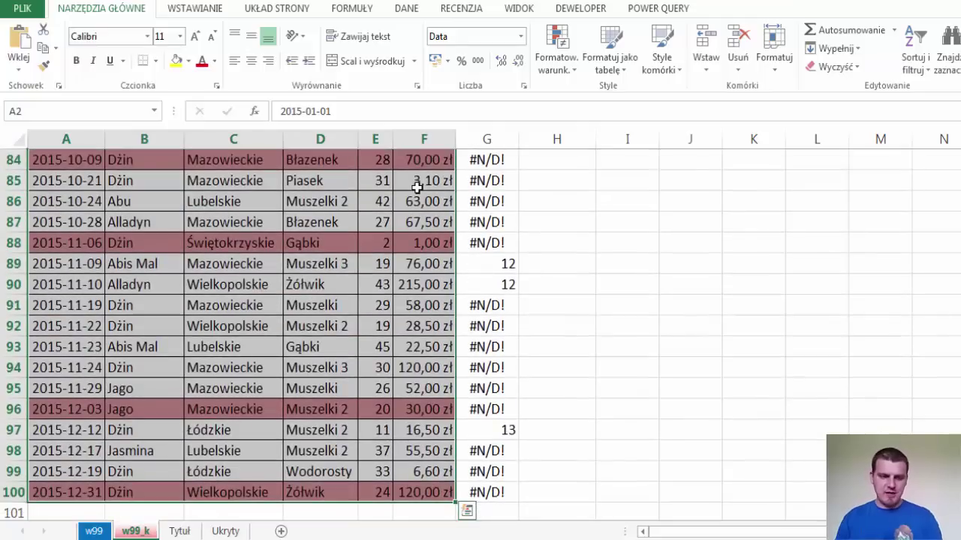
{"action": "key", "text": "alt"}
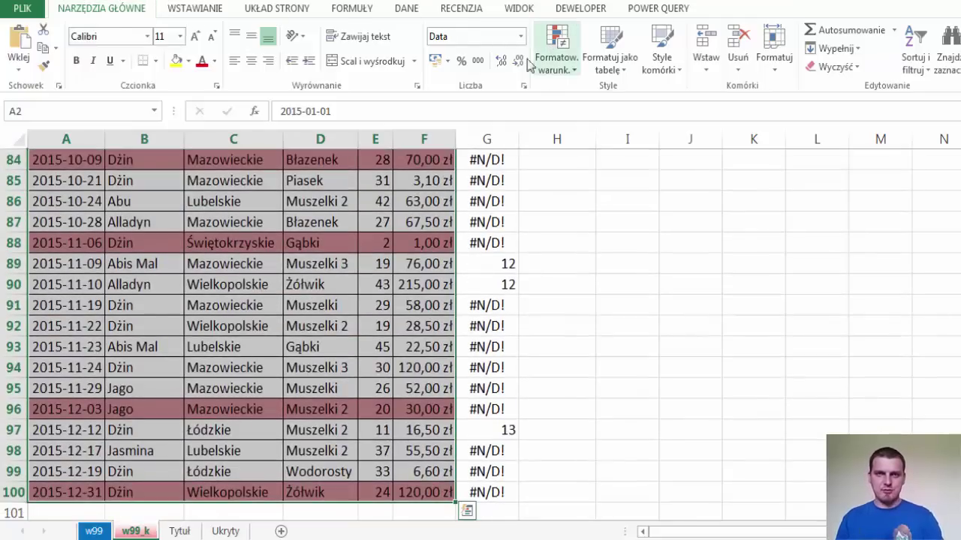
{"action": "left_click", "coordinate": [563, 68]}
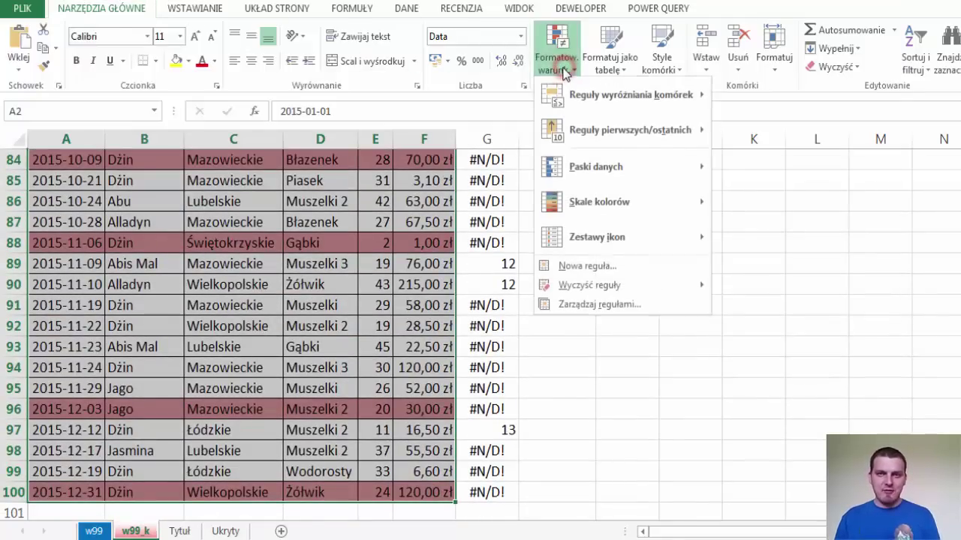
{"action": "left_click", "coordinate": [600, 267]}
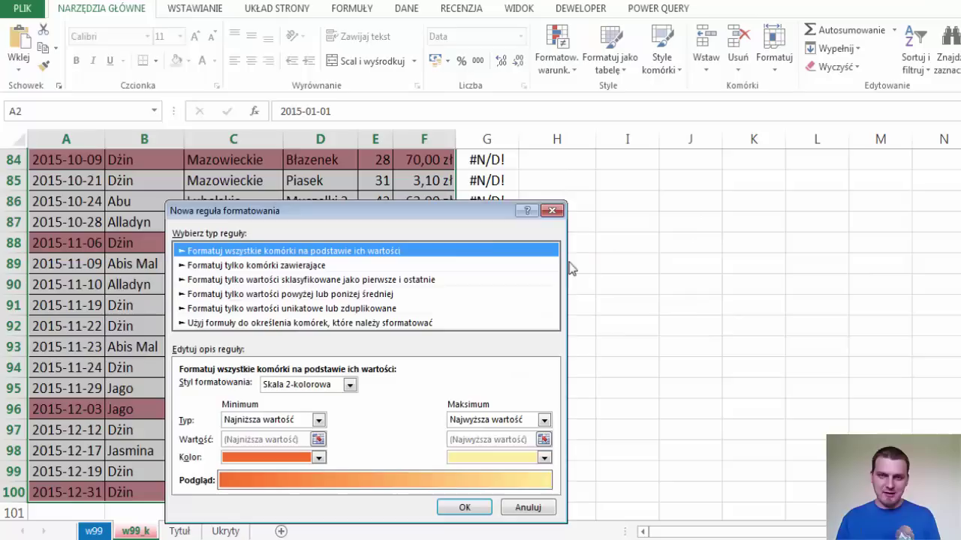
{"action": "left_click", "coordinate": [252, 323]}
{"action": "left_click", "coordinate": [238, 384]}
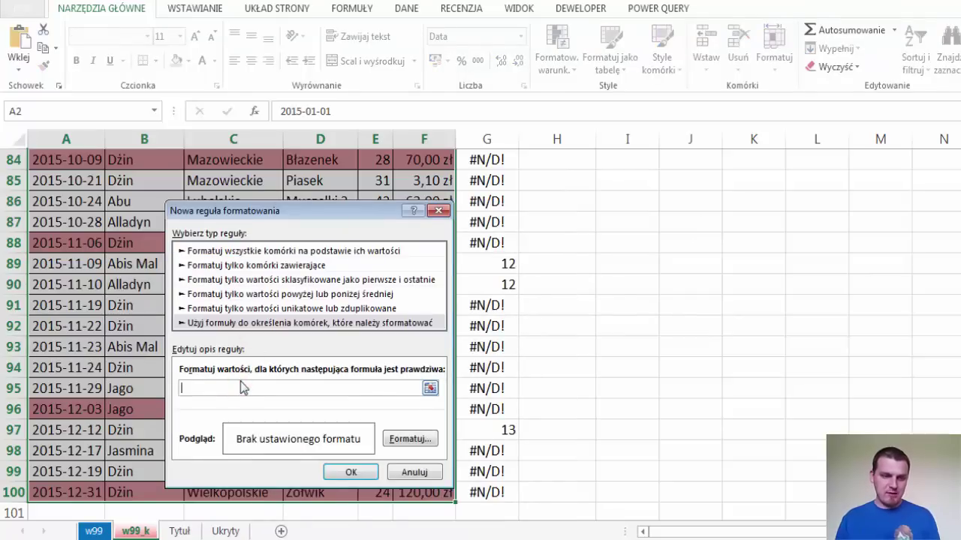
{"action": "key", "text": "ctrl+v"}
{"action": "key", "text": "ctrl+z"}
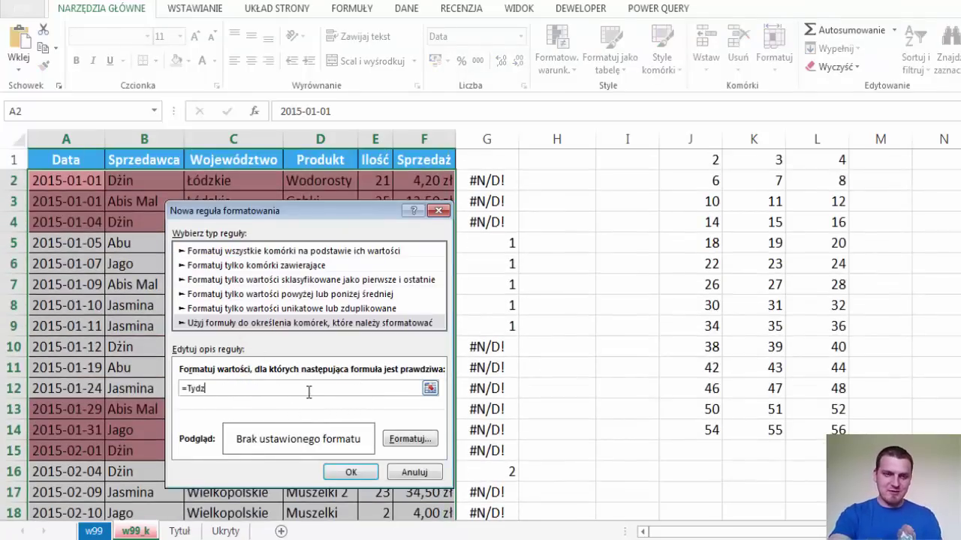
{"action": "type", "text": "ień2"}
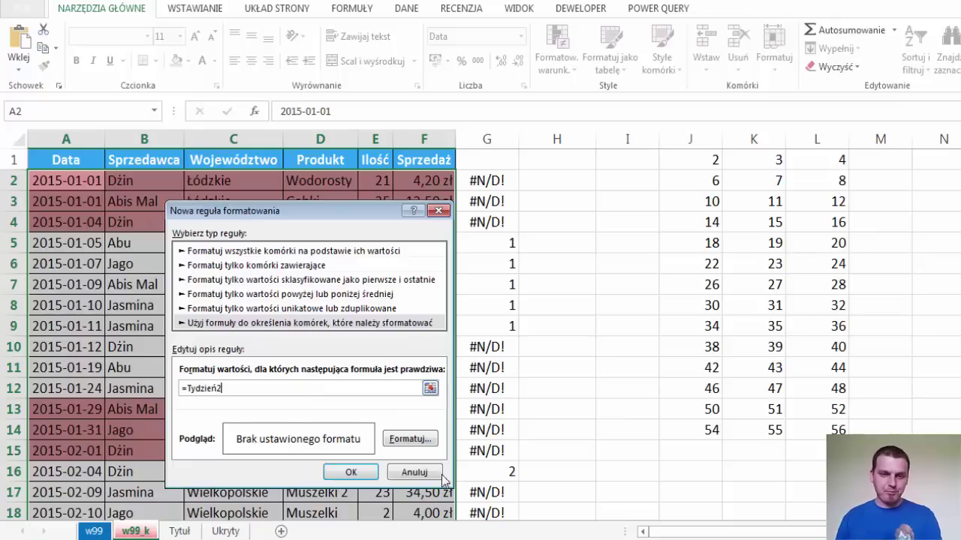
Give the Tydzień2 rule a purple fill and apply it to the table
{"action": "left_click", "coordinate": [409, 439]}
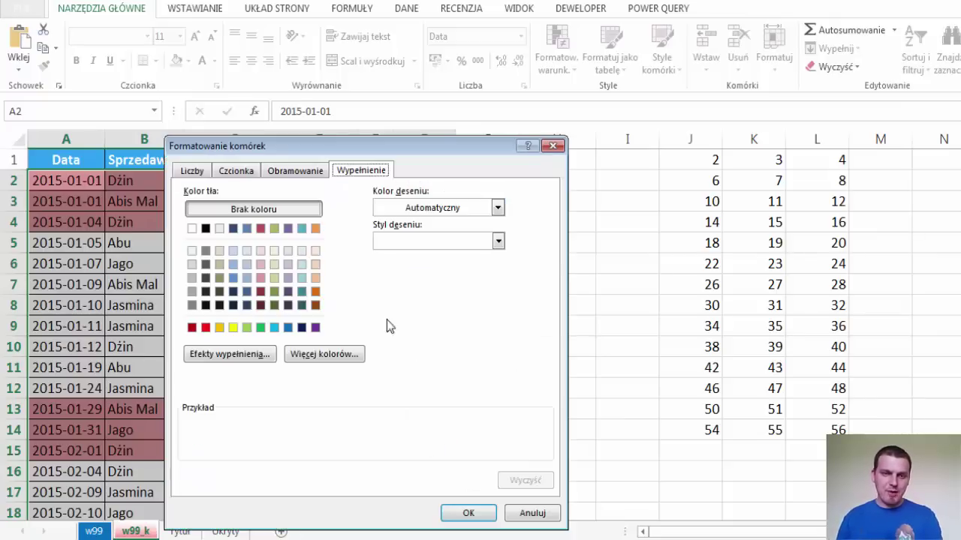
{"action": "left_click", "coordinate": [290, 265]}
{"action": "left_click", "coordinate": [287, 278]}
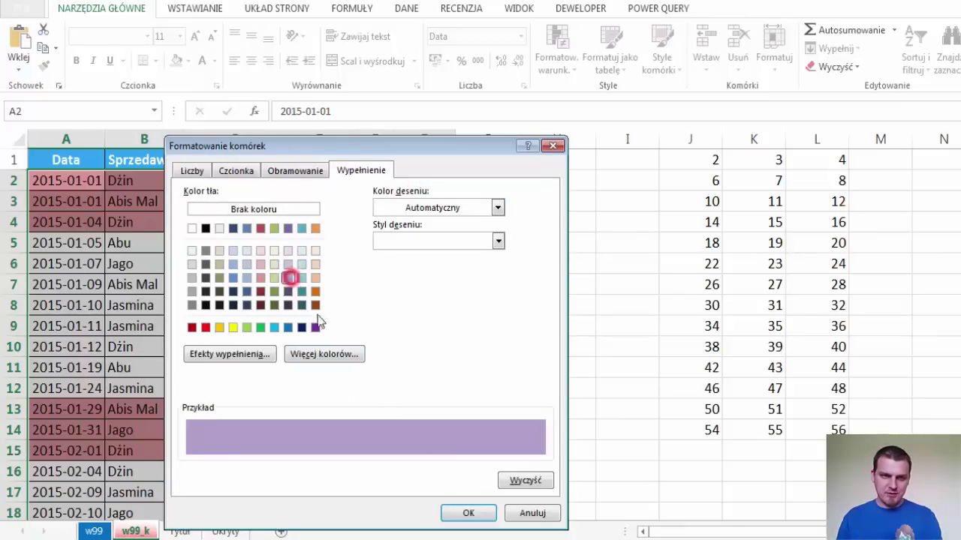
{"action": "left_click", "coordinate": [468, 513]}
{"action": "left_click", "coordinate": [347, 472]}
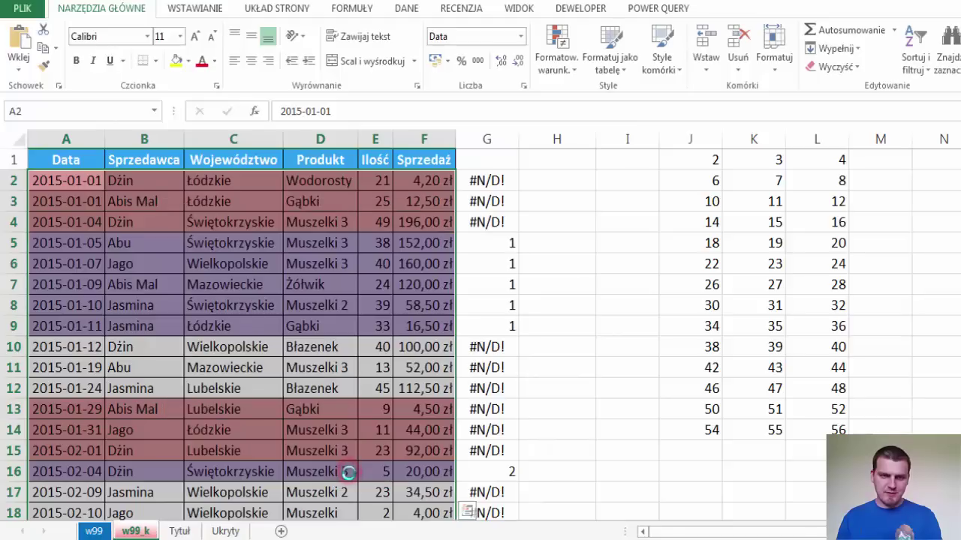
{"action": "left_click", "coordinate": [268, 284]}
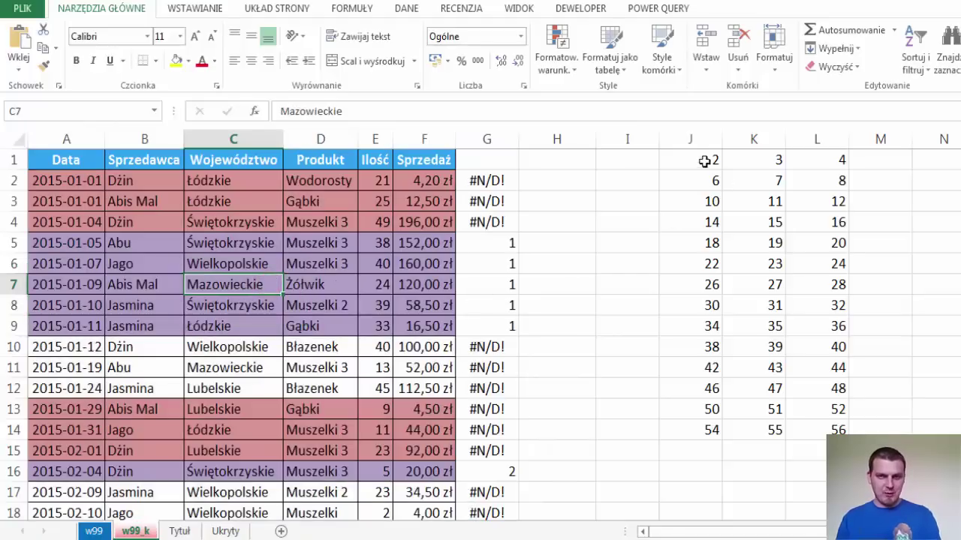
Clear the week numbers in J1:J14 and change the date in A6 to 2015-01-12
{"action": "left_click_drag", "start_coordinate": [705, 157], "coordinate": [708, 424]}
{"action": "key", "text": "Delete"}
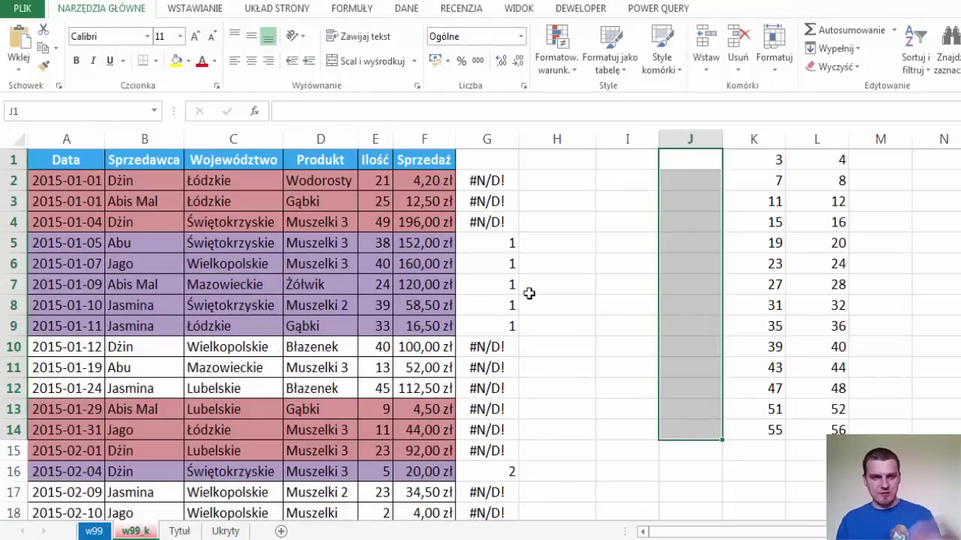
{"action": "left_click", "coordinate": [75, 263]}
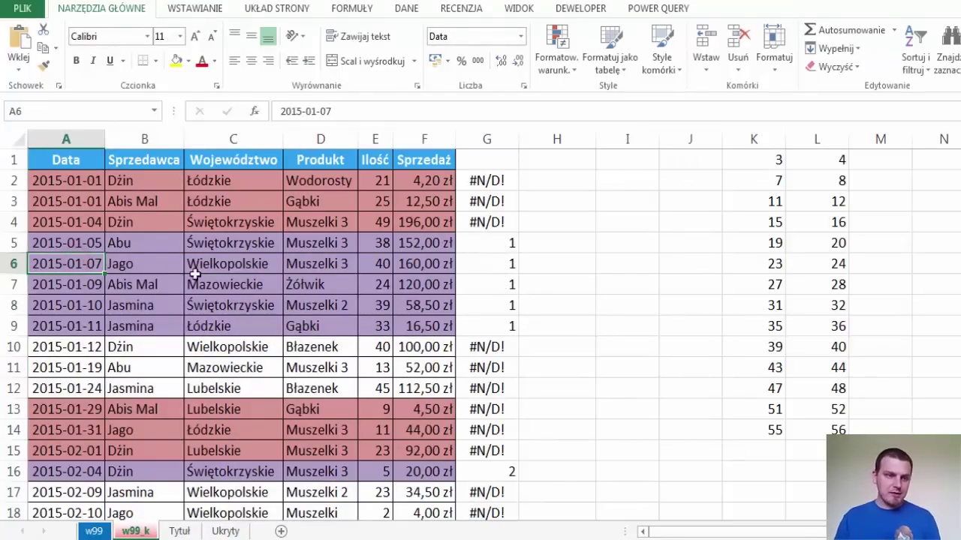
{"action": "key", "text": "F2"}
{"action": "key", "text": "BackSpace"}
{"action": "key", "text": "BackSpace"}
{"action": "type", "text": "12"}
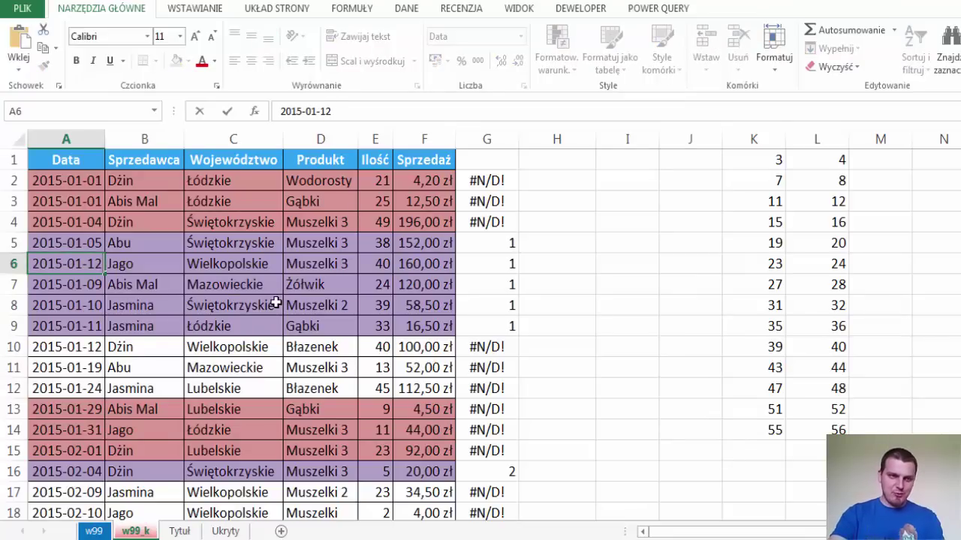
{"action": "key", "text": "Return"}
Change the date in A3 to 2015-01-05
{"action": "key", "text": "Up"}
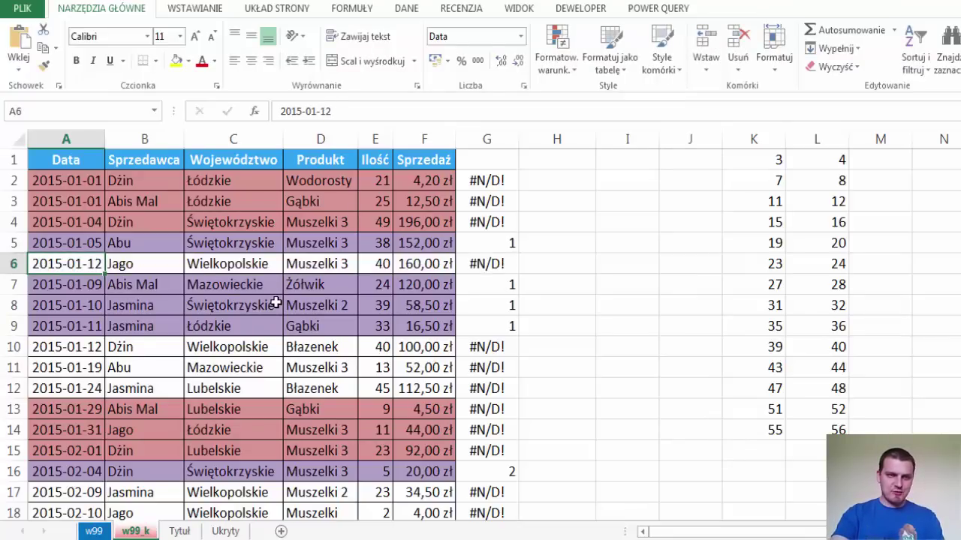
{"action": "key", "text": "Up"}
{"action": "key", "text": "Up"}
{"action": "key", "text": "Up"}
{"action": "key", "text": "F2"}
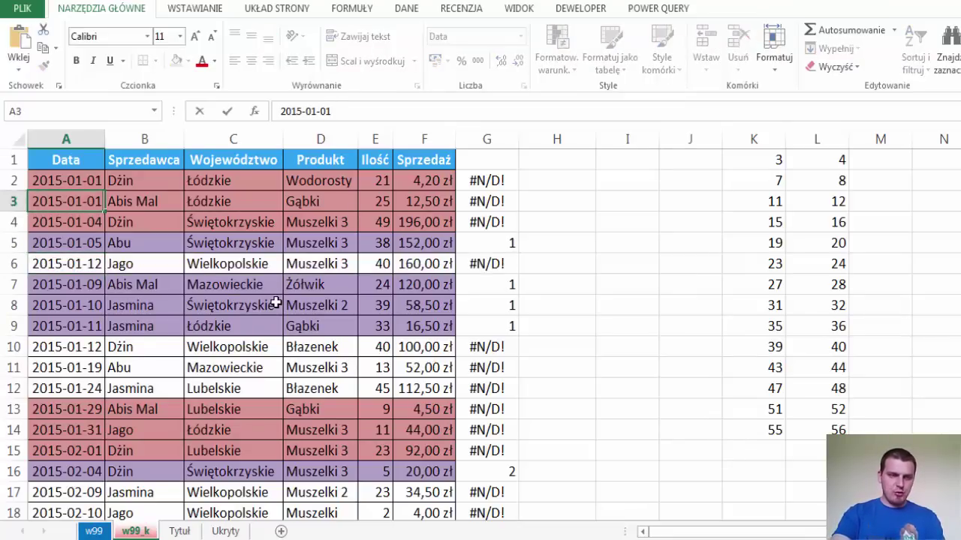
{"action": "key", "text": "BackSpace"}
{"action": "type", "text": "5"}
{"action": "key", "text": "Return"}
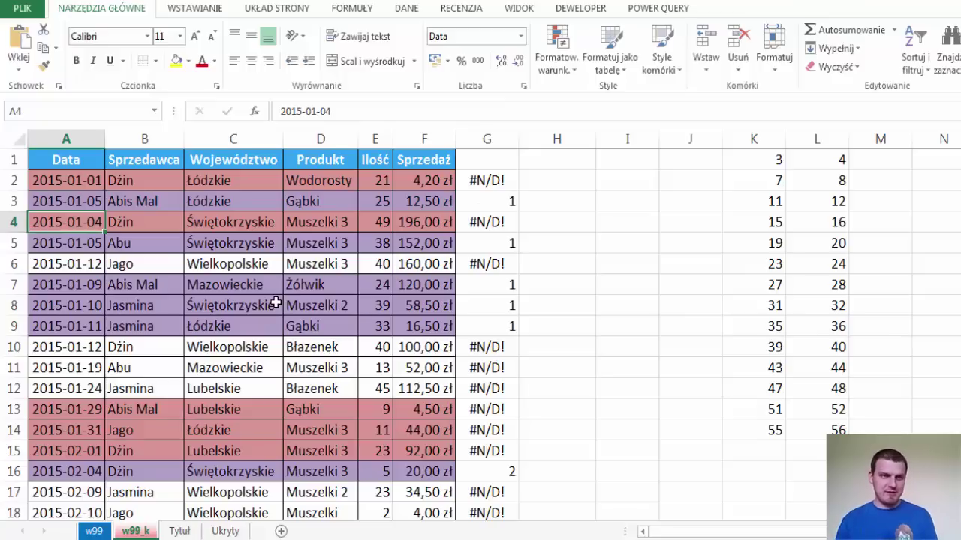